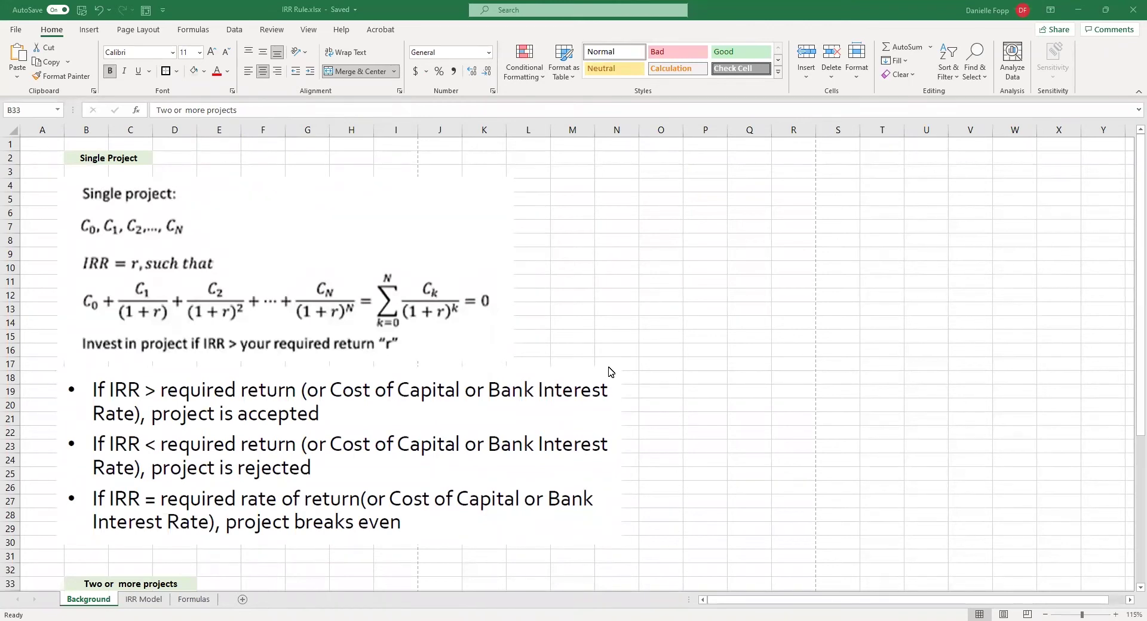
# Review the IRR decision rules for a single project and for two or more projects on the Background sheet.
pyautogui.scroll(-1, 475, 423)
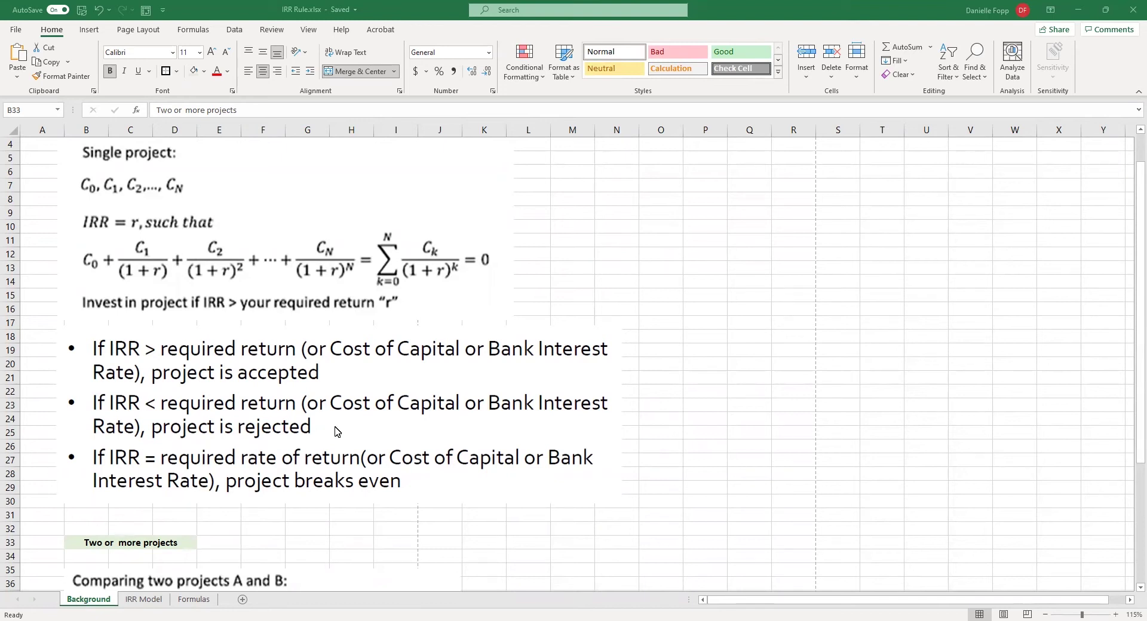
pyautogui.scroll(-7, 480, 525)
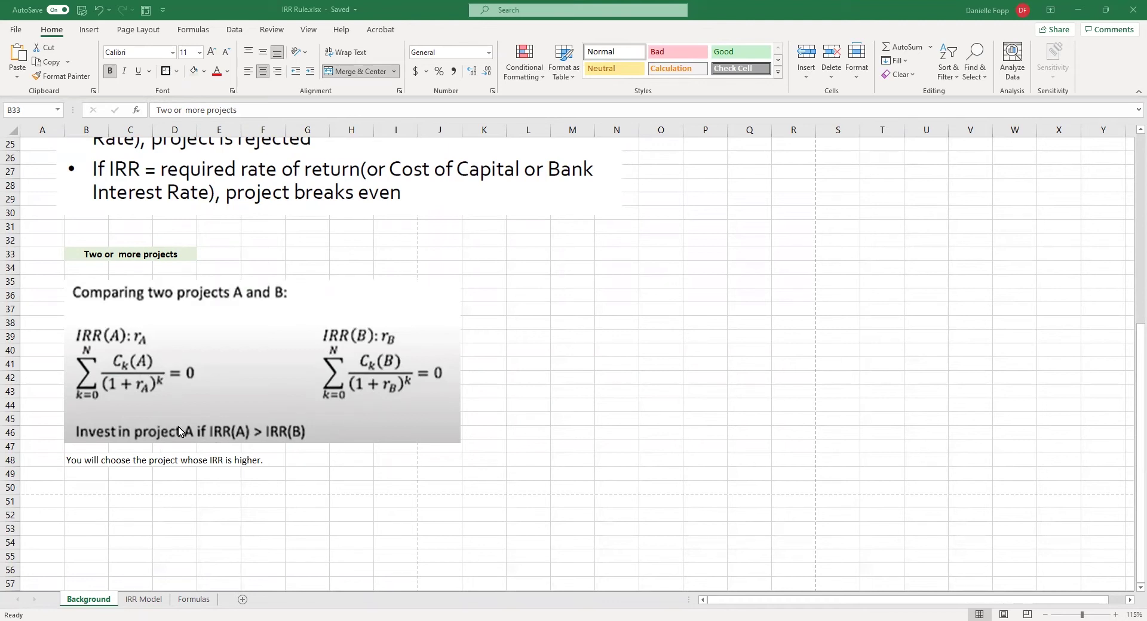
pyautogui.scroll(8, 179, 431)
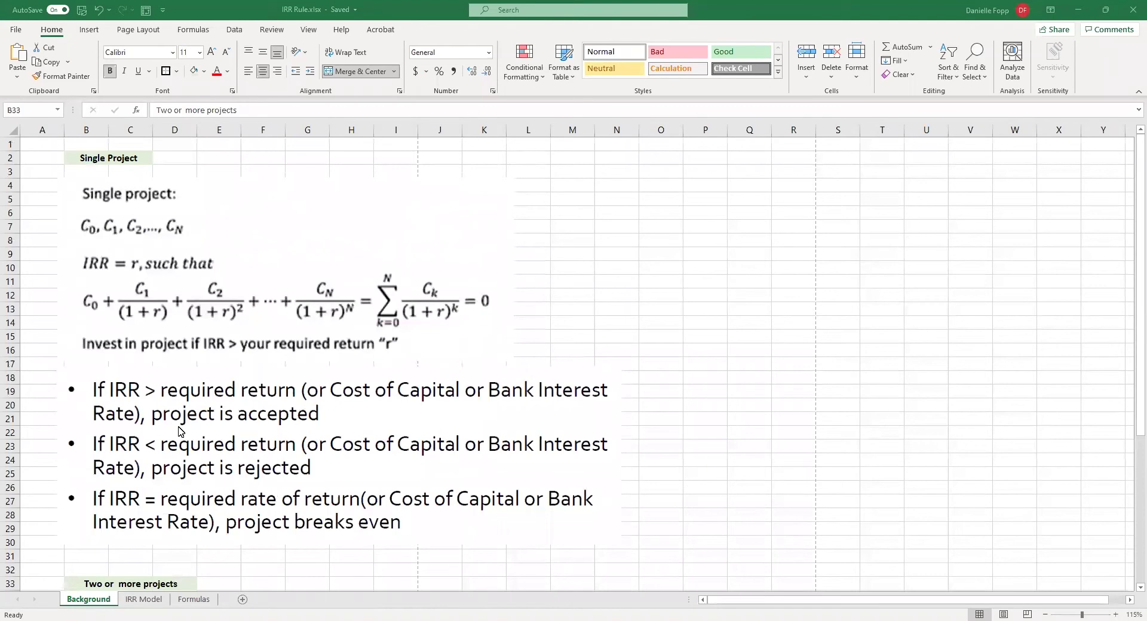
# On the IRR Model sheet, title the empty yellow banner in row 6 "Project A".
pyautogui.click(148, 602)
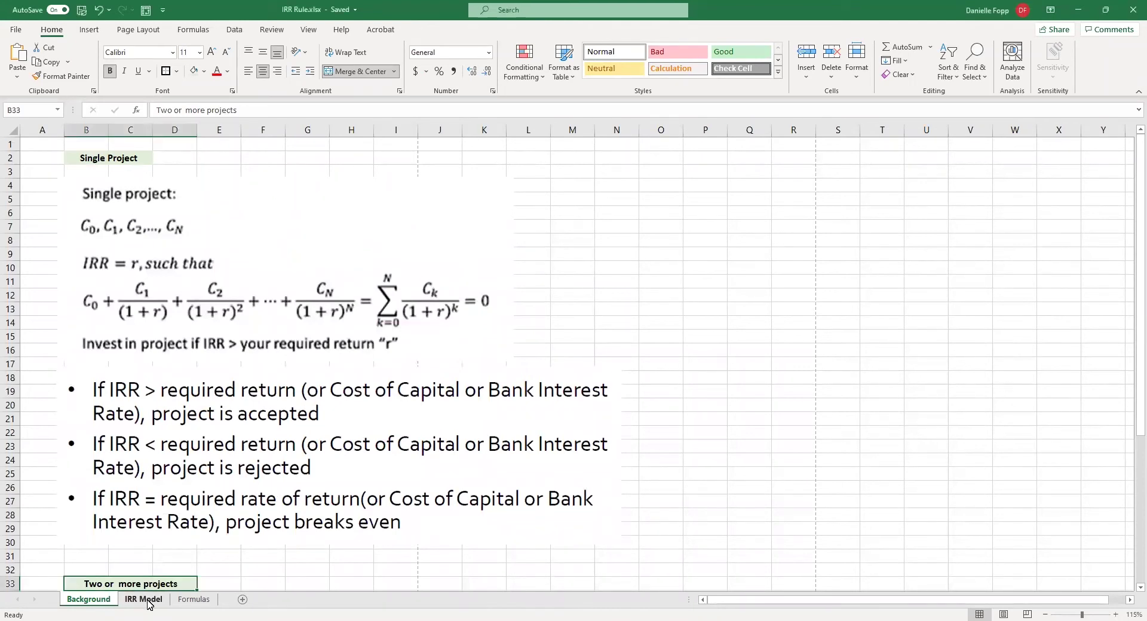
pyautogui.click(144, 600)
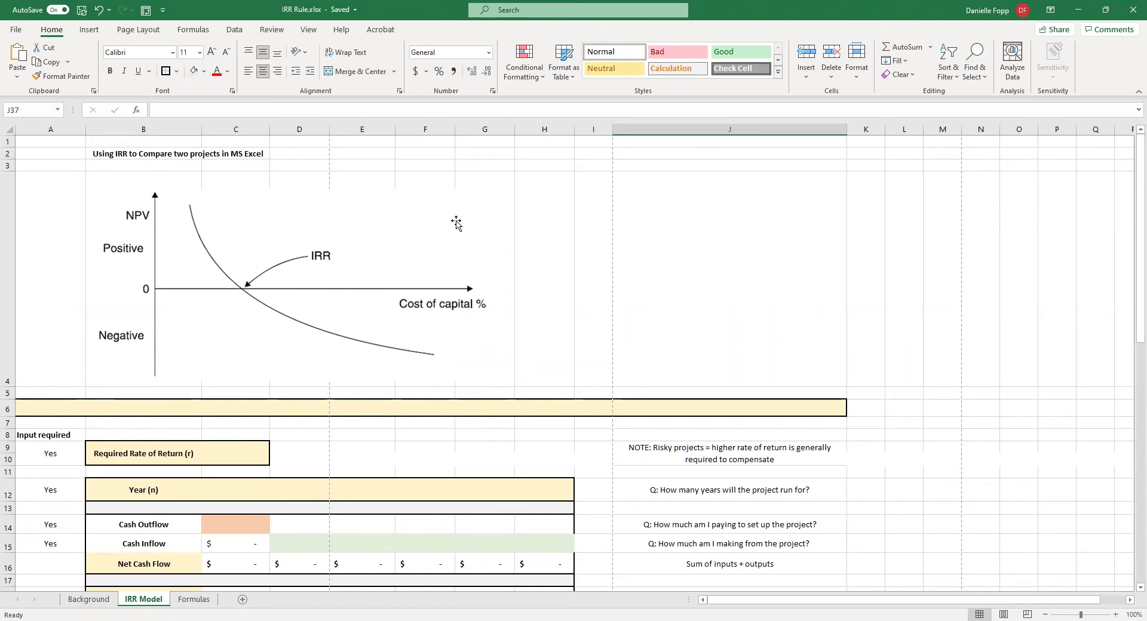
pyautogui.scroll(-5, 534, 243)
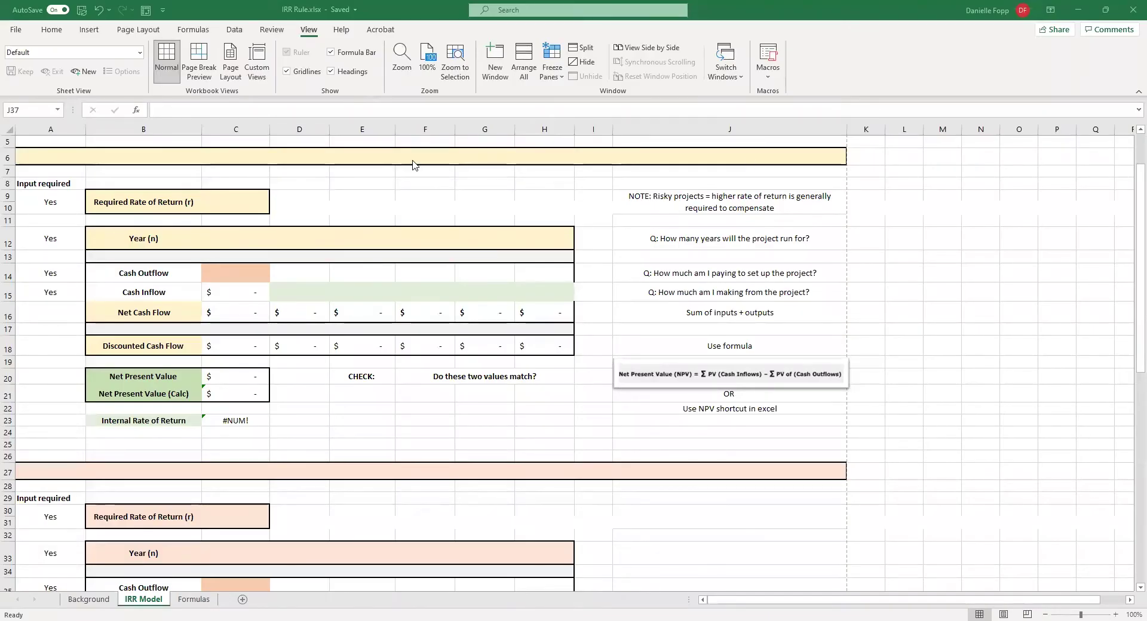
pyautogui.click(412, 162)
pyautogui.write('Pr')
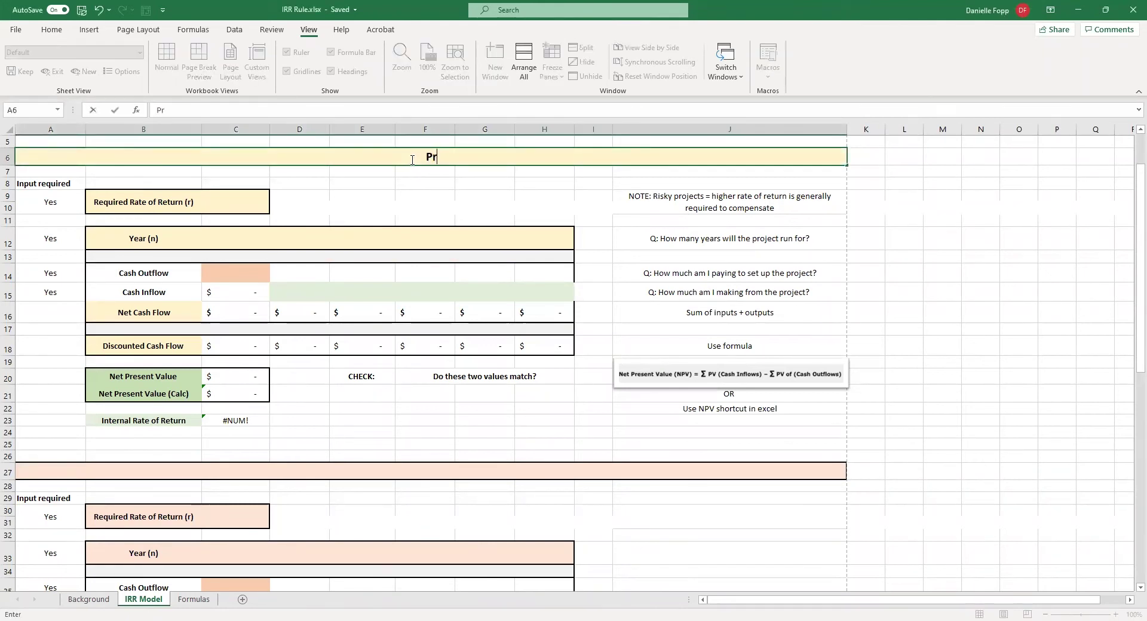
pyautogui.write('oject A')
pyautogui.press('Return')
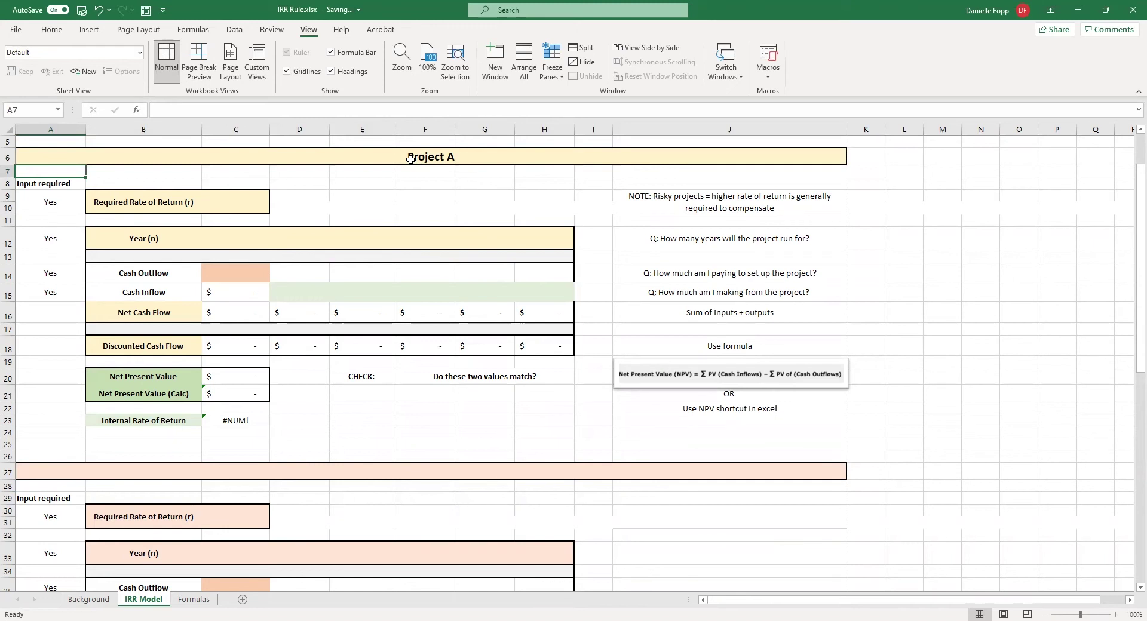
# Set Project A's Required Rate of Return (r) to 10%.
pyautogui.click(256, 193)
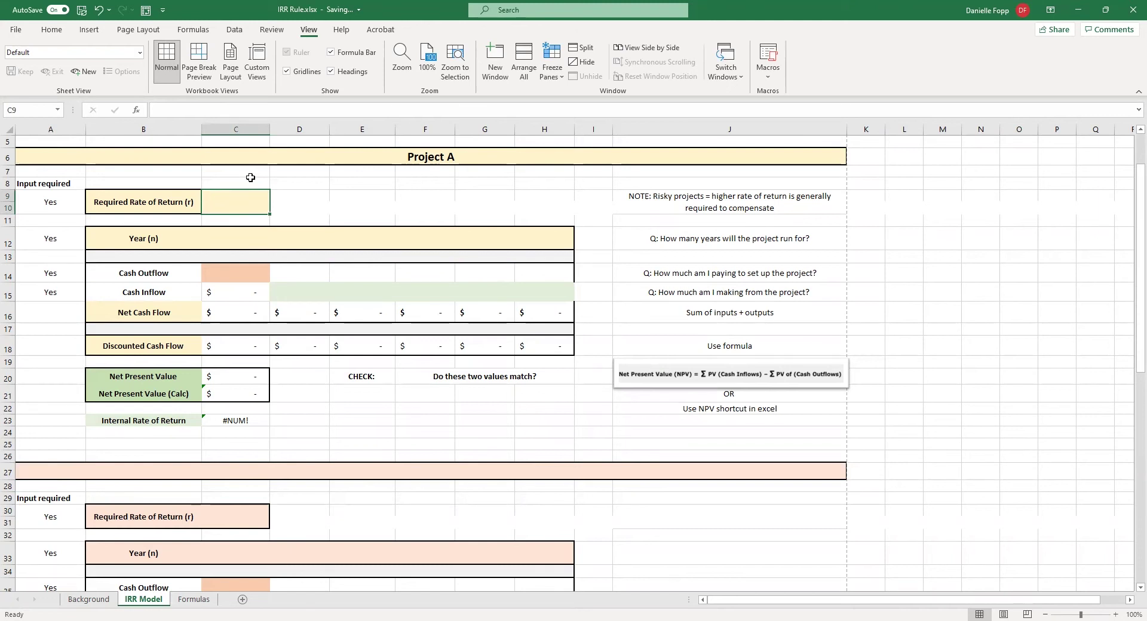
pyautogui.write('10')
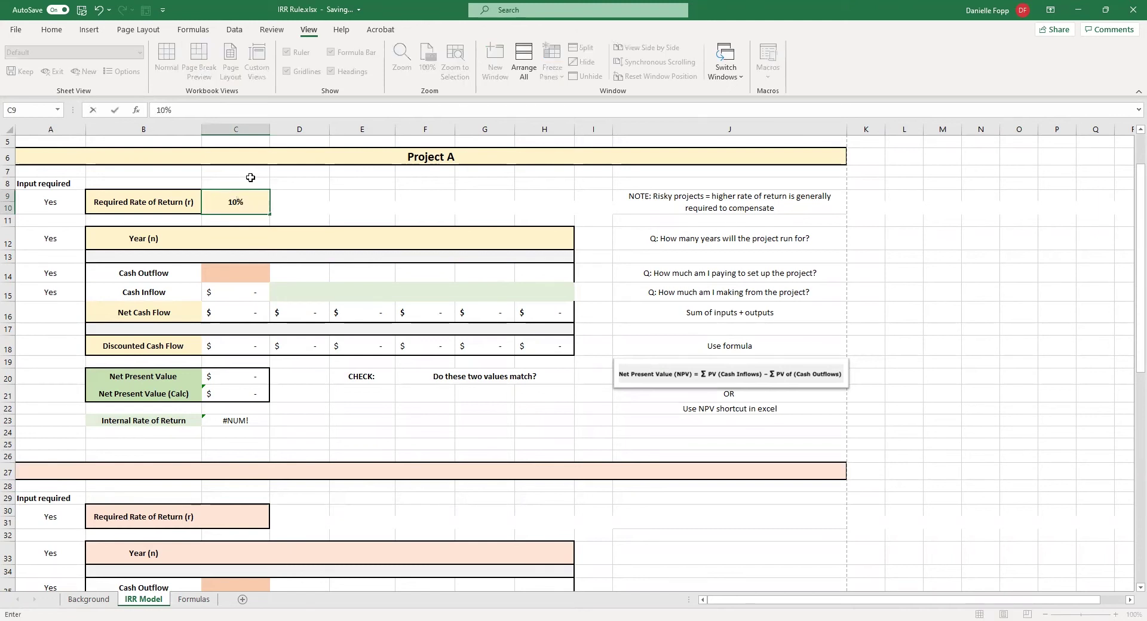
pyautogui.press('Return')
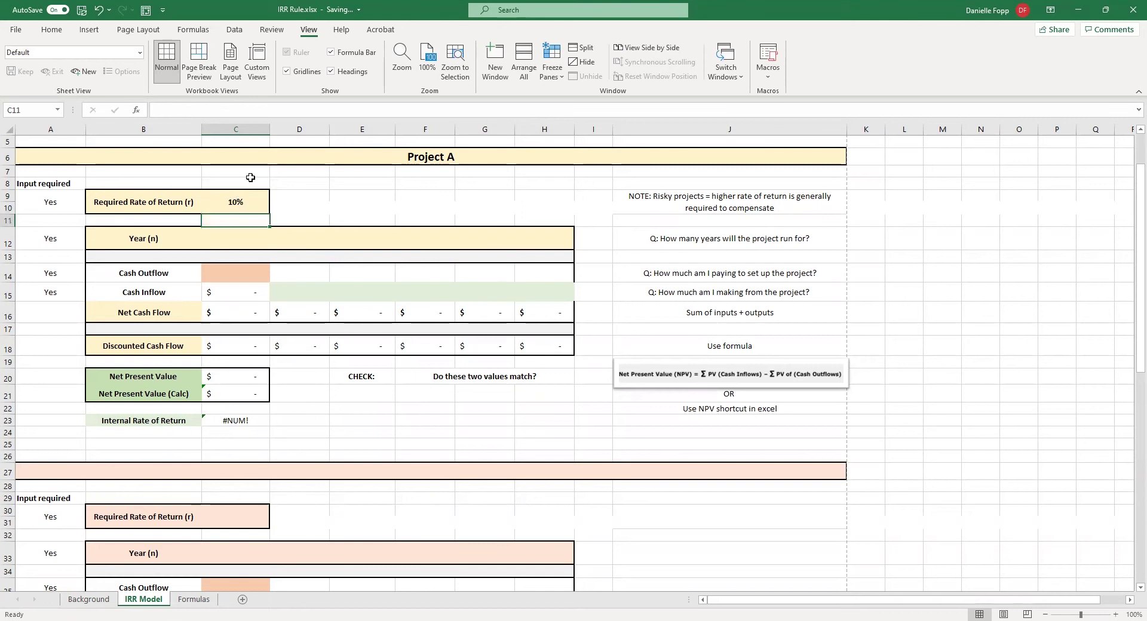
pyautogui.click(52, 32)
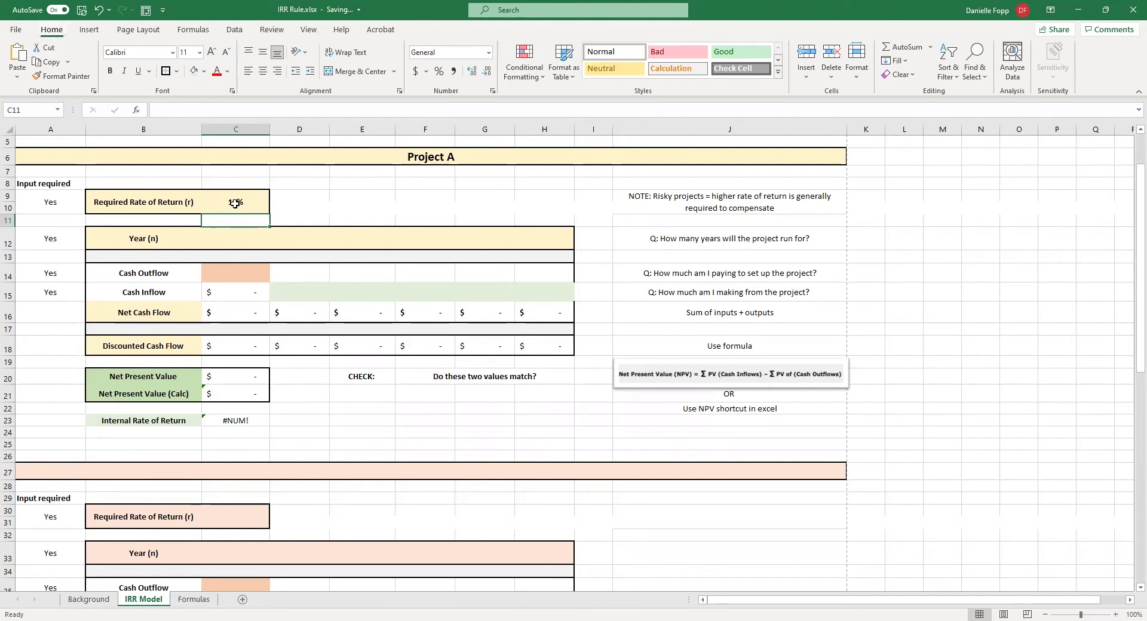
# Fill Project A's Year (n) row with the years 0, 1, 2, 3, 4 and 5 across C12:H12.
pyautogui.click(251, 238)
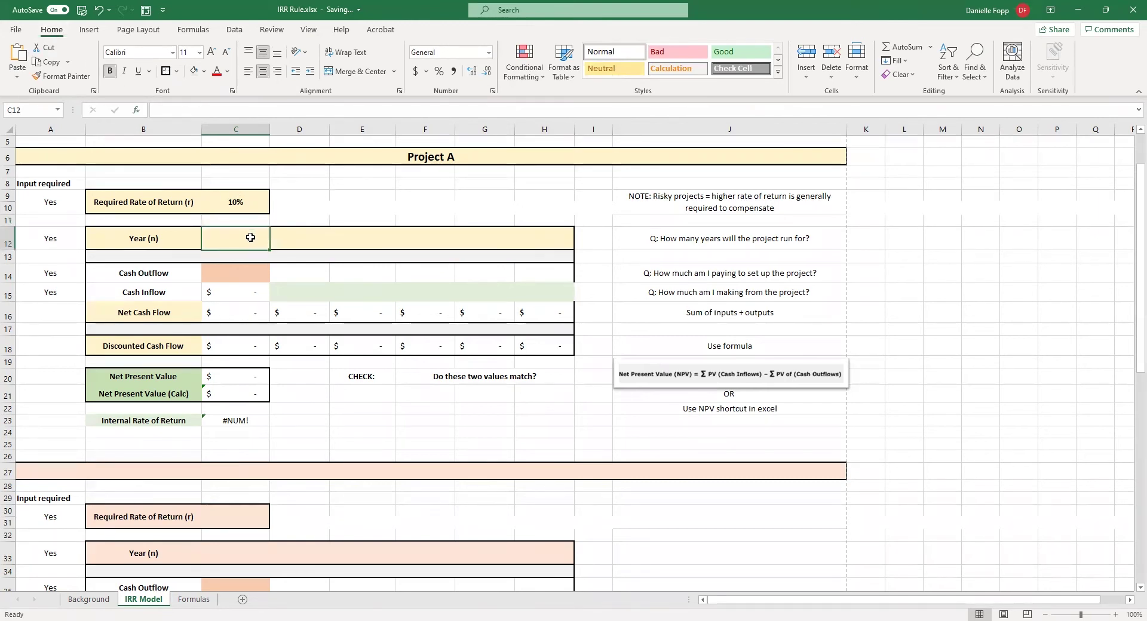
pyautogui.write('0')
pyautogui.press('Tab')
pyautogui.write('1')
pyautogui.press('Tab')
pyautogui.write('2')
pyautogui.press('Tab')
pyautogui.write('3')
pyautogui.press('Tab')
pyautogui.write('4')
pyautogui.press('Tab')
pyautogui.write('5')
pyautogui.press('Tab')
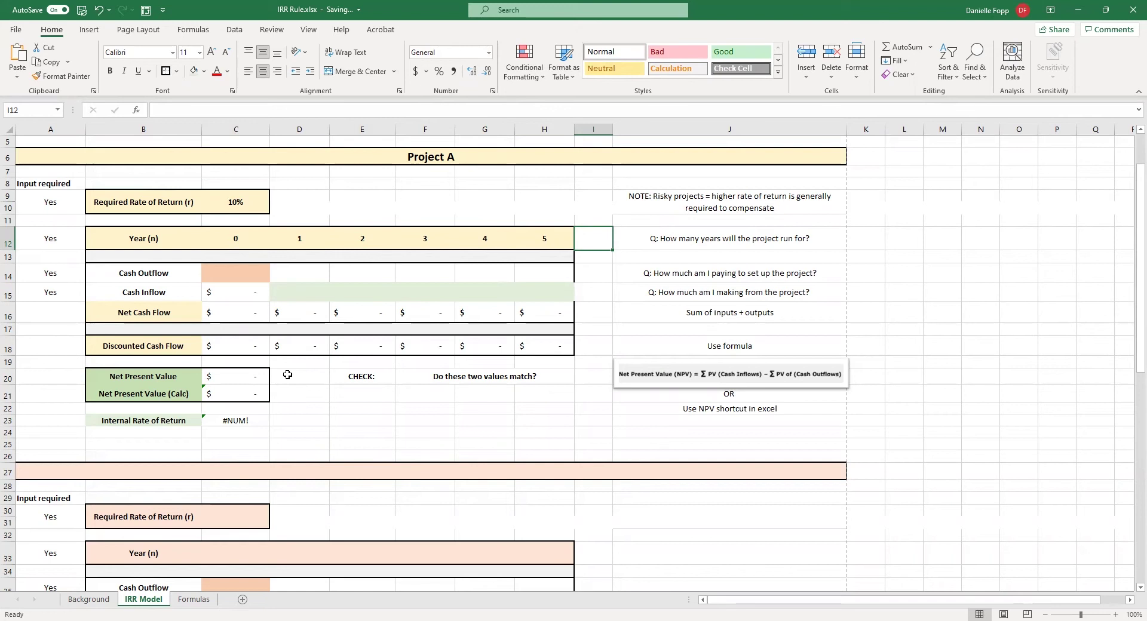
# Enter Project A's year 0 cash outflow as -100,000 in C14.
pyautogui.click(235, 270)
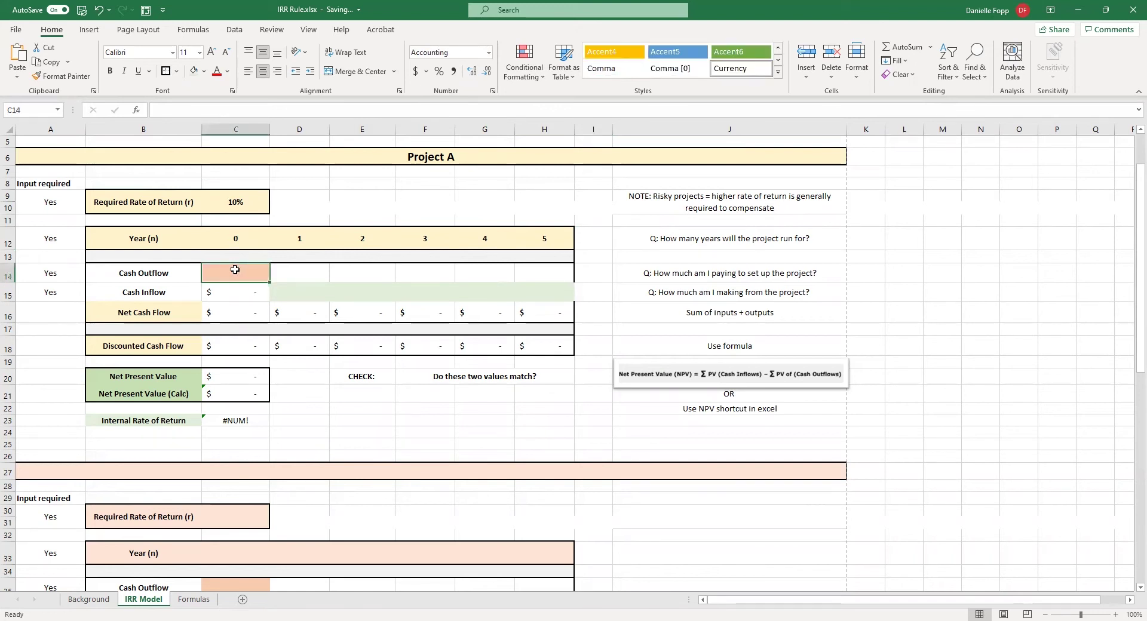
pyautogui.write('-$   100,00')
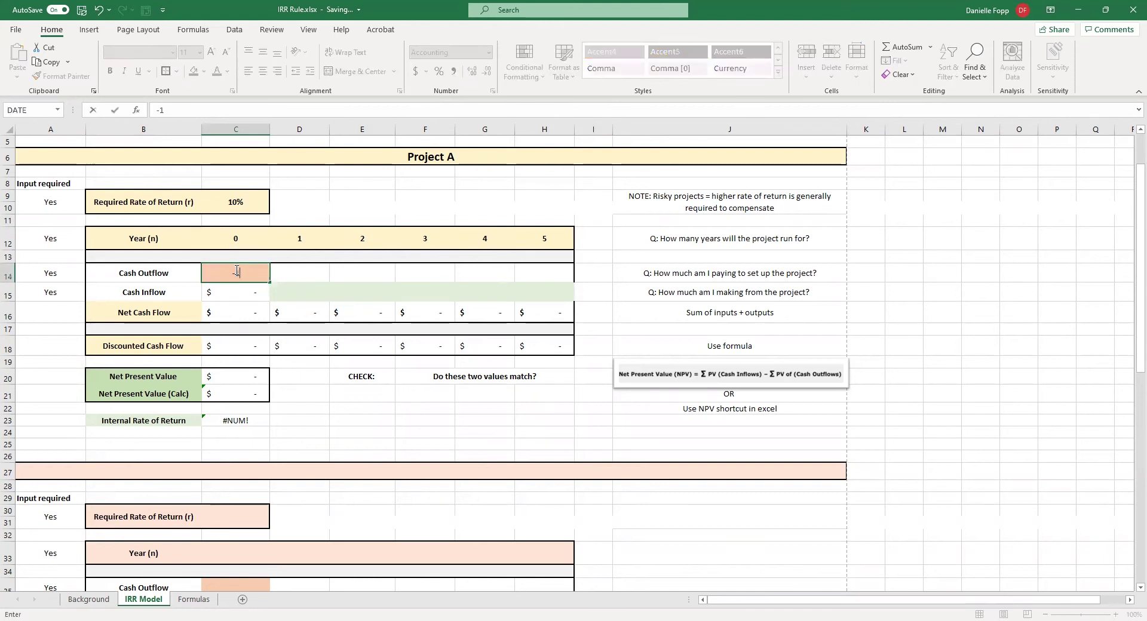
pyautogui.write('0')
pyautogui.press('Return')
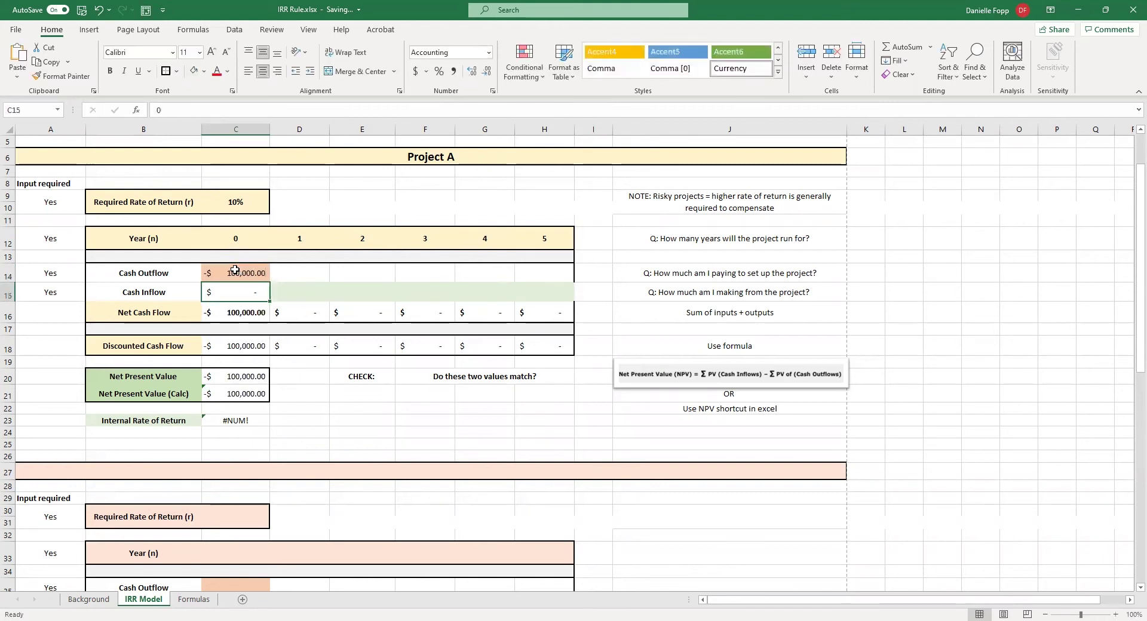
# Enter a cash inflow of 50,000 for Project A's year 1 and fill it across through year 5.
pyautogui.click(313, 291)
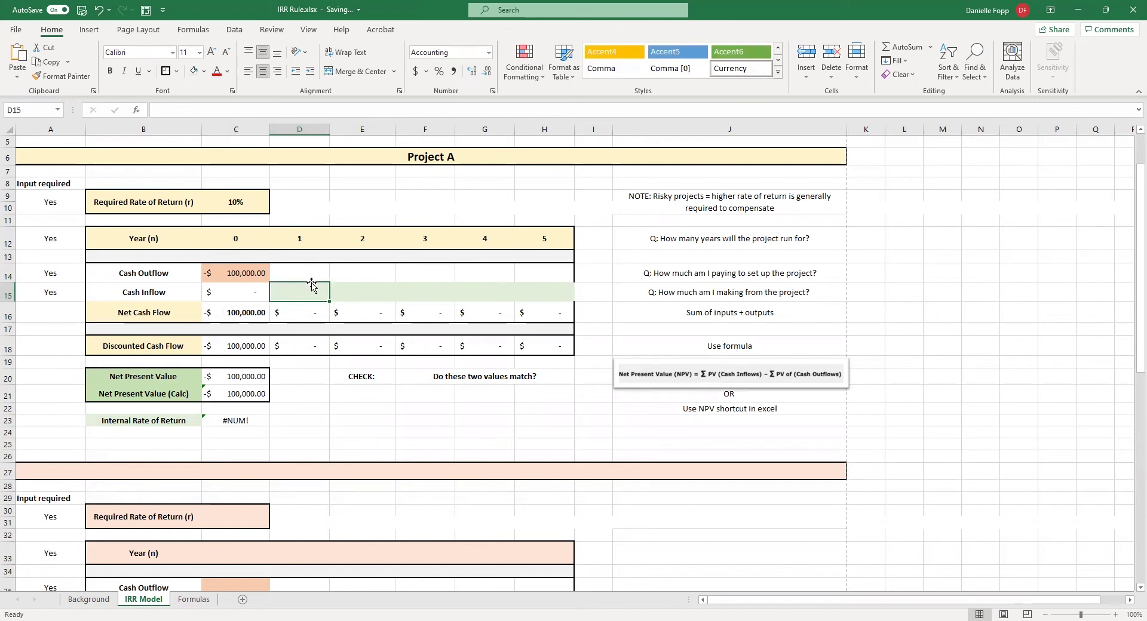
pyautogui.write('50000')
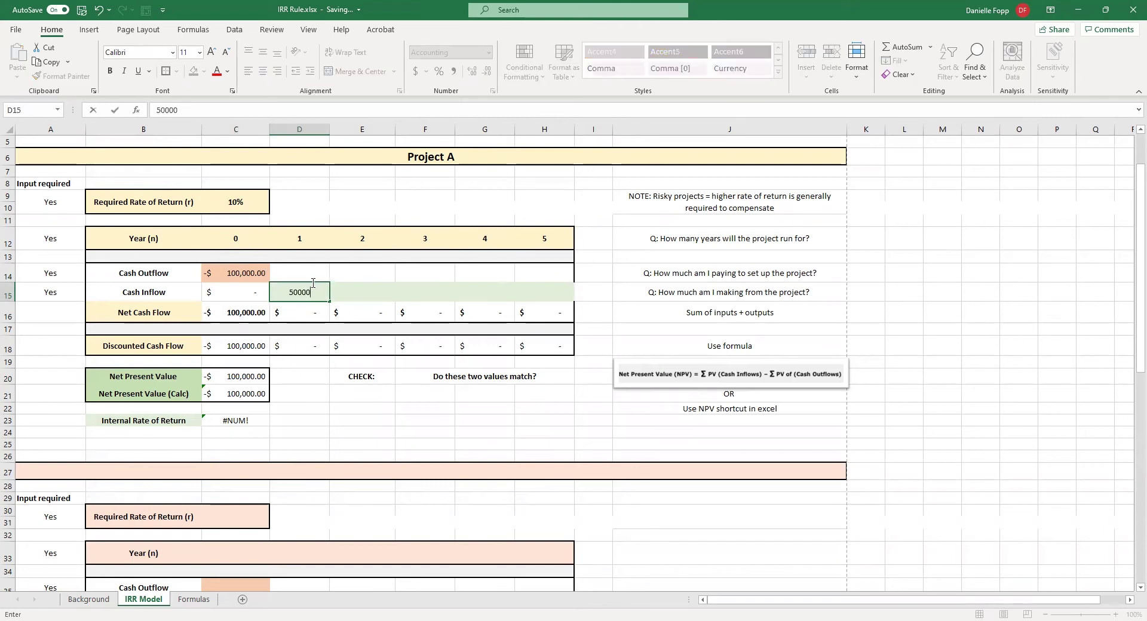
pyautogui.press('Return')
pyautogui.click(302, 296)
pyautogui.moveTo(329, 302); pyautogui.dragTo(565, 295)
pyautogui.click(317, 389)
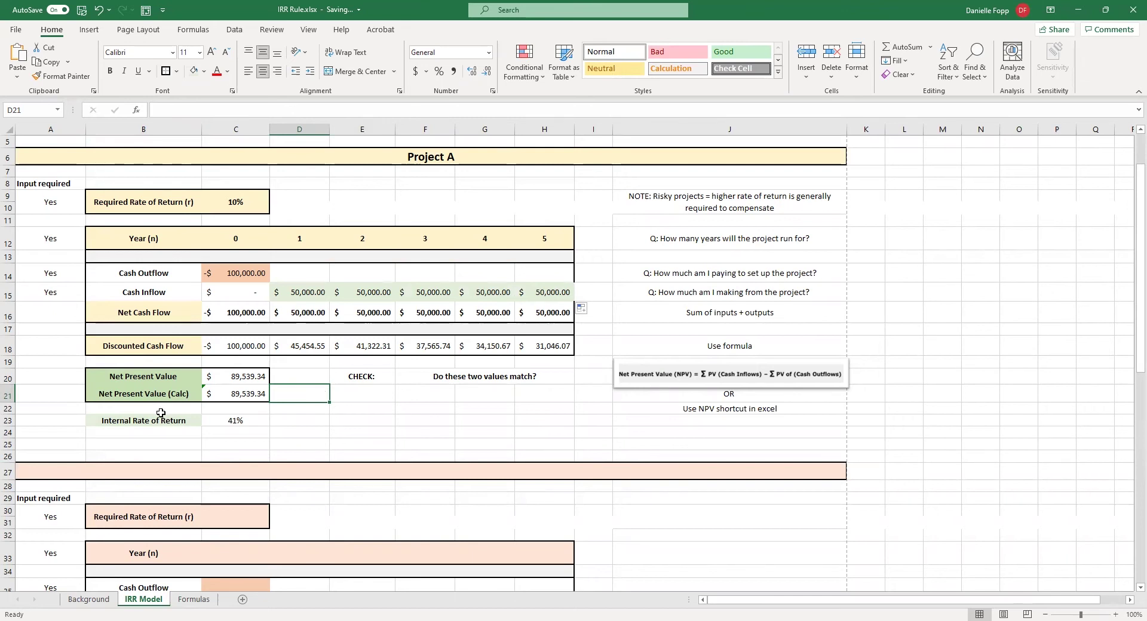
# Apply borders to Project A's Internal Rate of Return label and value cells, B23:C23.
pyautogui.moveTo(158, 419); pyautogui.dragTo(217, 421)
pyautogui.click(164, 71)
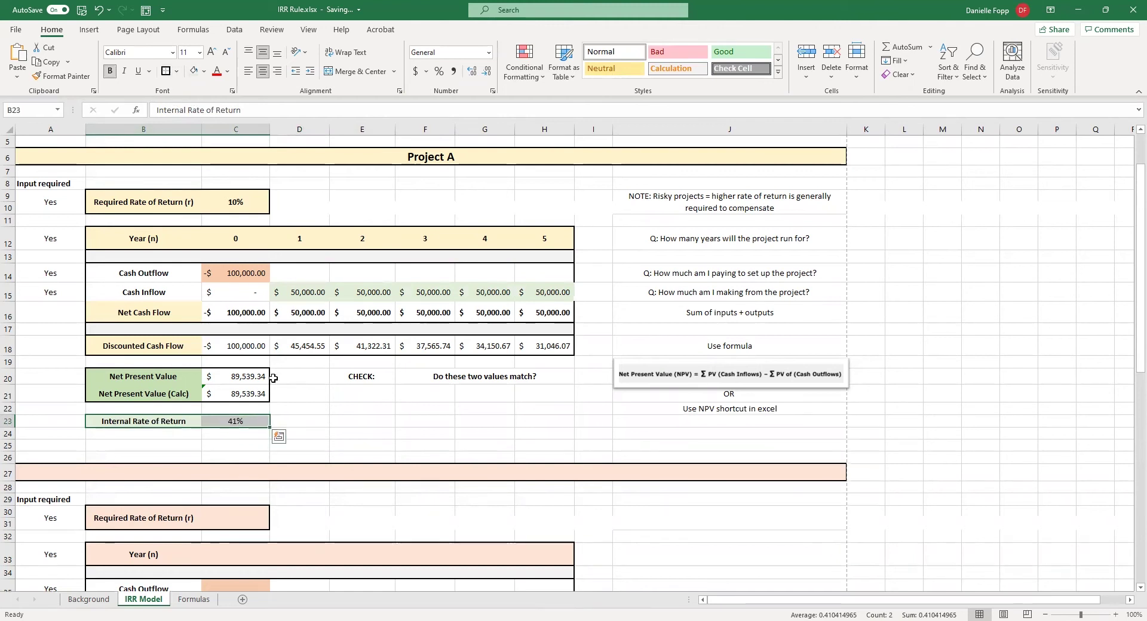
pyautogui.click(307, 424)
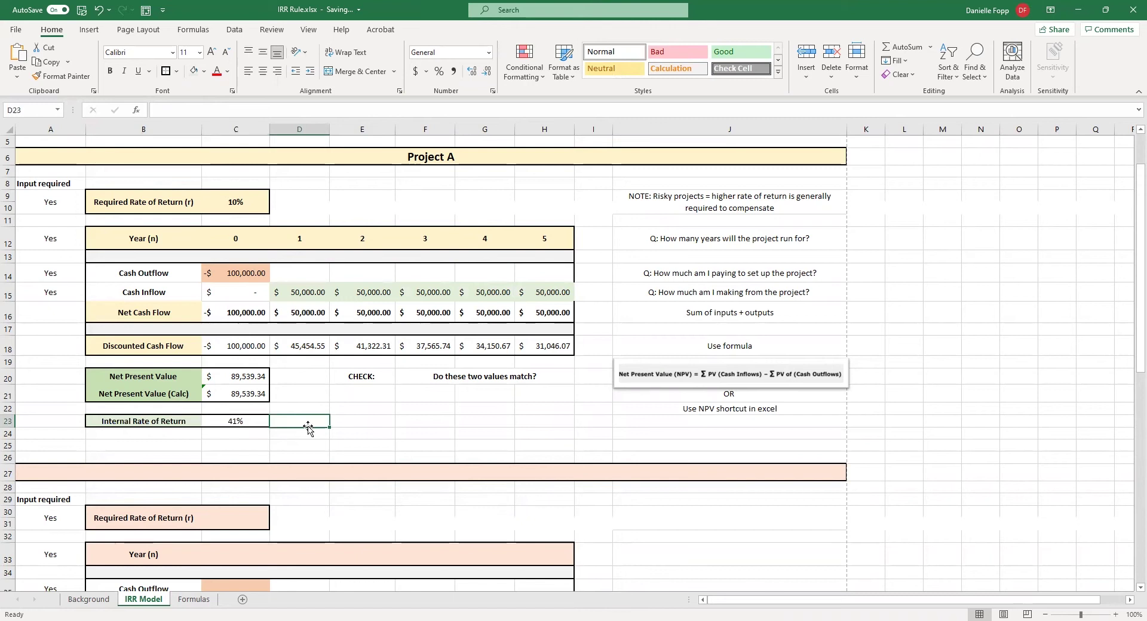
# Inspect the formula behind Project A's Internal Rate of Return in C23 and the cells it references.
pyautogui.click(256, 425)
pyautogui.scroll(-3, 256, 425)
pyautogui.click(257, 427)
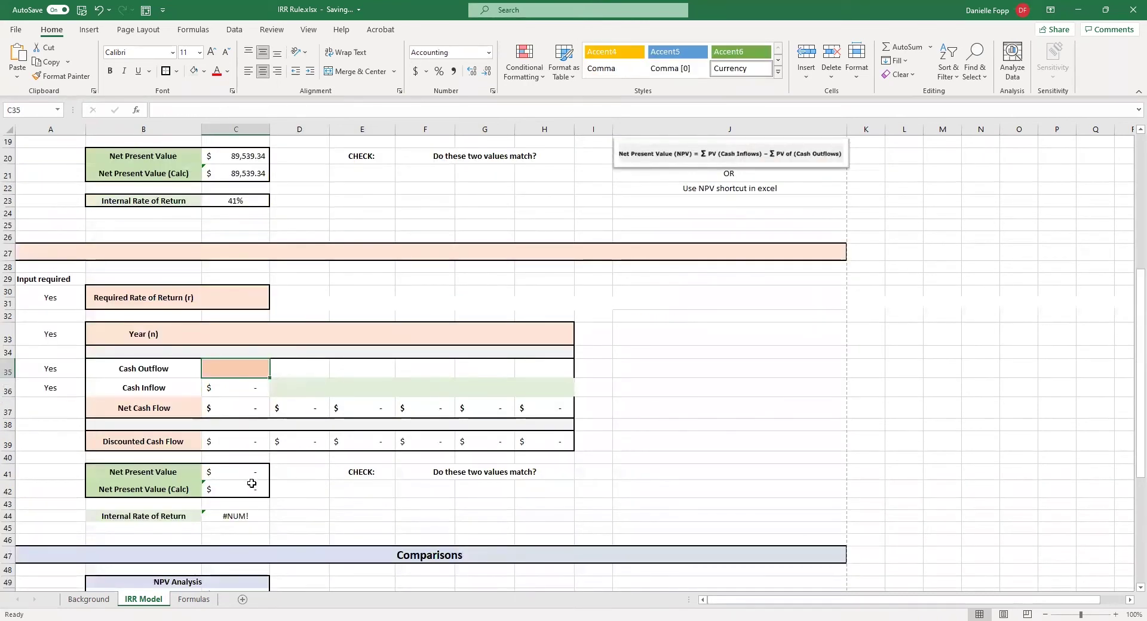
pyautogui.scroll(3, 224, 402)
pyautogui.scroll(3, 224, 401)
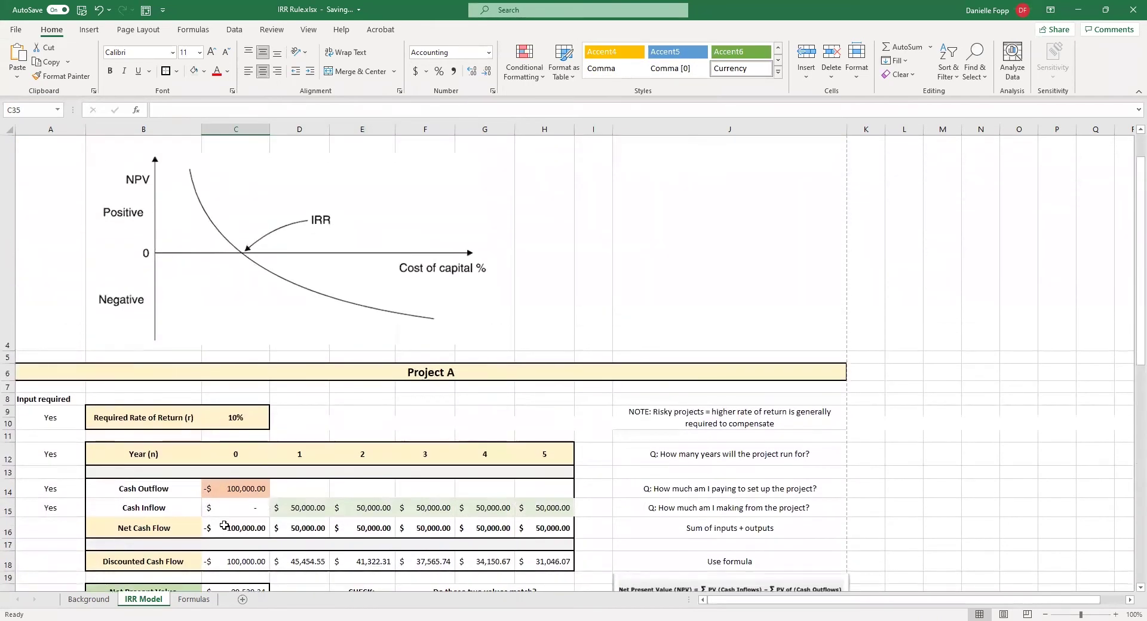
pyautogui.scroll(-3, 229, 435)
pyautogui.doubleClick(222, 423)
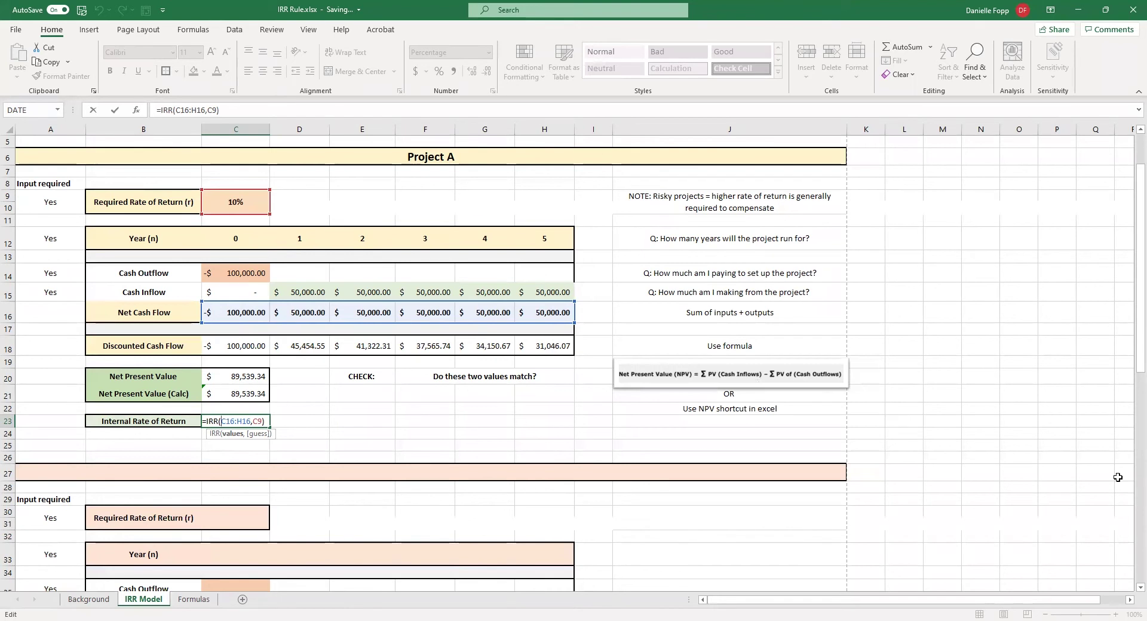
pyautogui.press('Return')
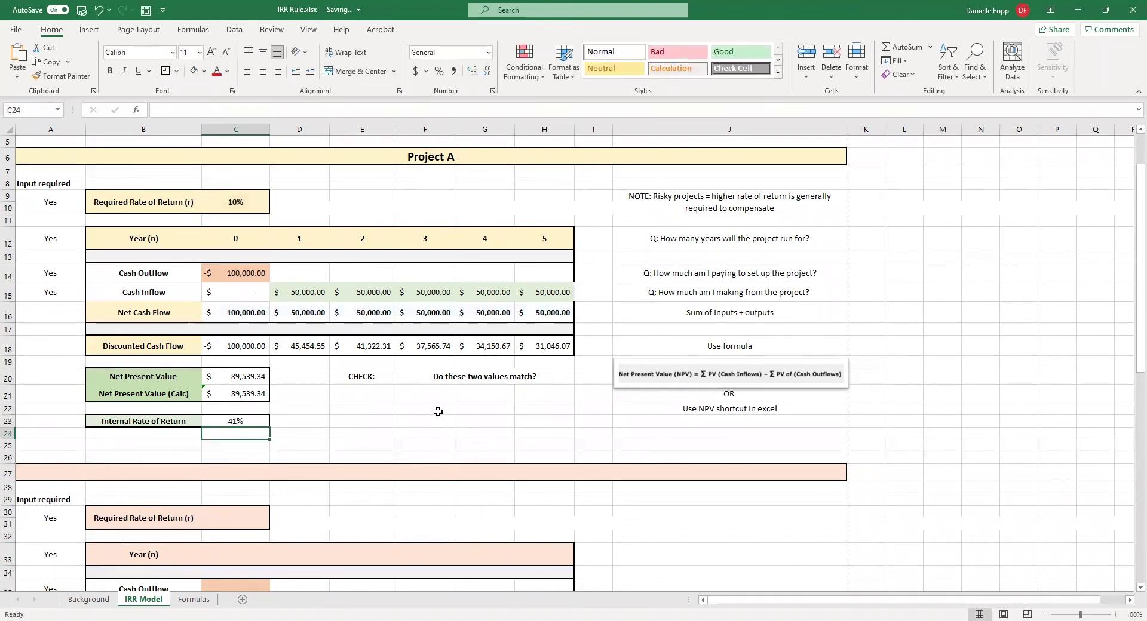
# Title the banner in row 27 "Project B" and set its Required Rate of Return (r) to 10%.
pyautogui.scroll(-3, 438, 411)
pyautogui.click(434, 349)
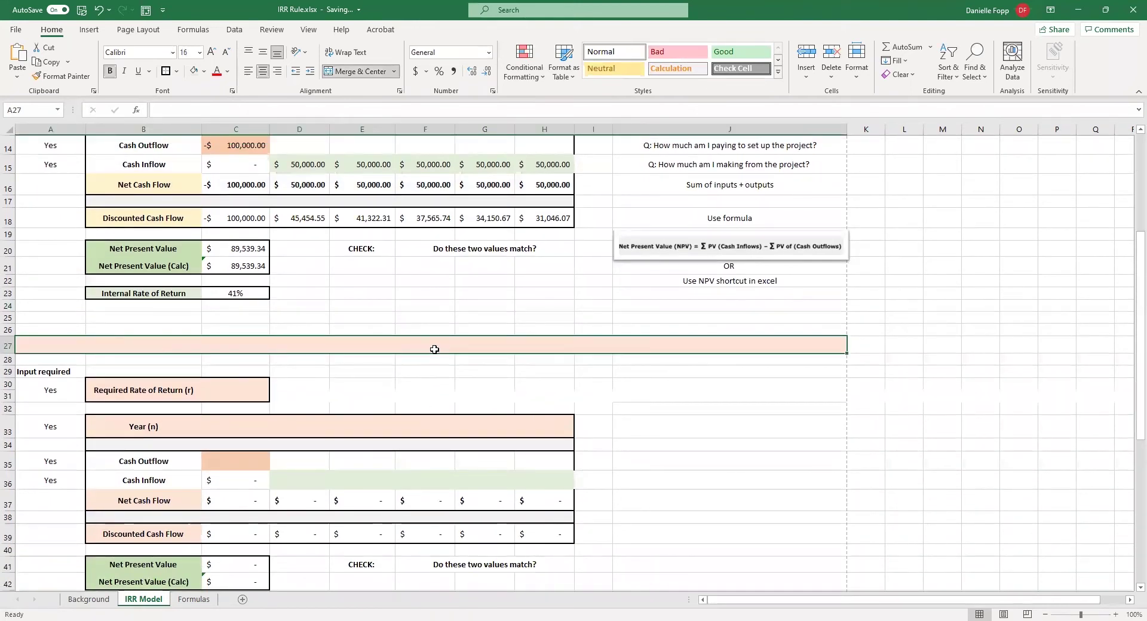
pyautogui.write('Project B')
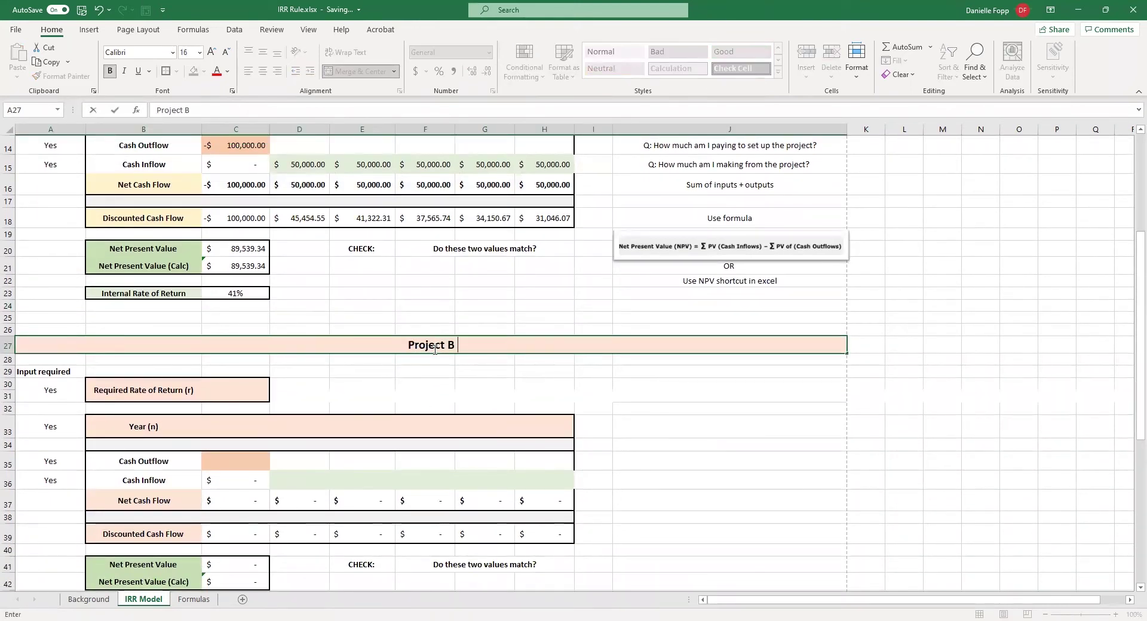
pyautogui.press('Return')
pyautogui.click(246, 391)
pyautogui.write('10')
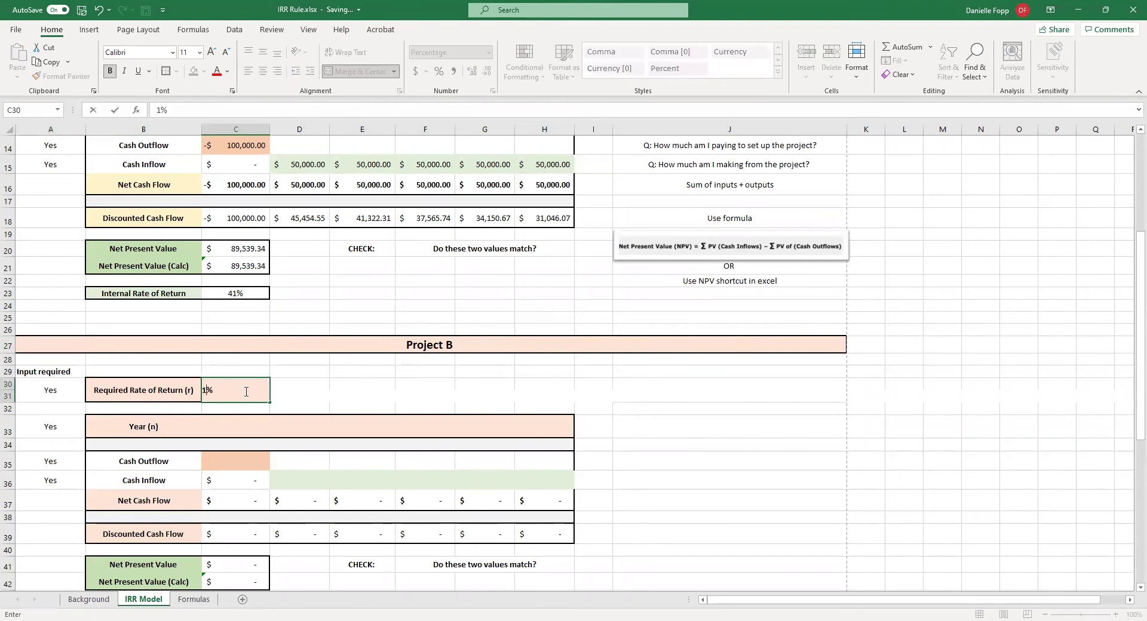
pyautogui.press('Return')
# Fill Project B's Year (n) row with the years 0, 1, 2, 3, 4 and 5 across C33:H33.
pyautogui.click(253, 422)
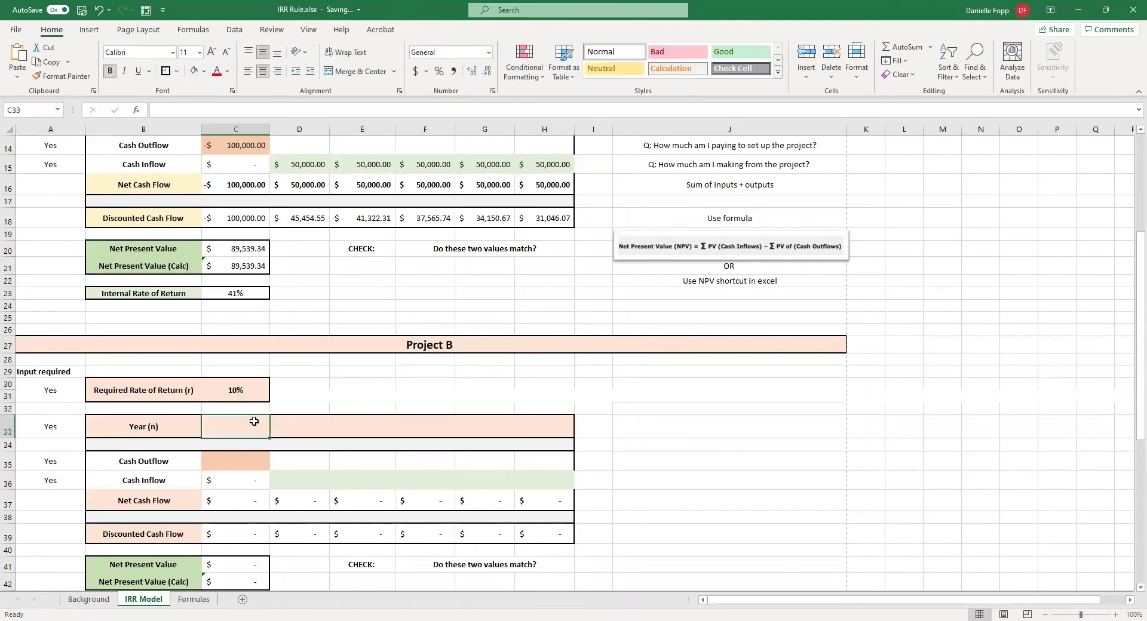
pyautogui.write('0')
pyautogui.press('Tab')
pyautogui.write('1')
pyautogui.press('Tab')
pyautogui.write('2')
pyautogui.press('Tab')
pyautogui.write('3')
pyautogui.press('Tab')
pyautogui.write('4')
pyautogui.press('Tab')
pyautogui.write('5')
pyautogui.press('Tab')
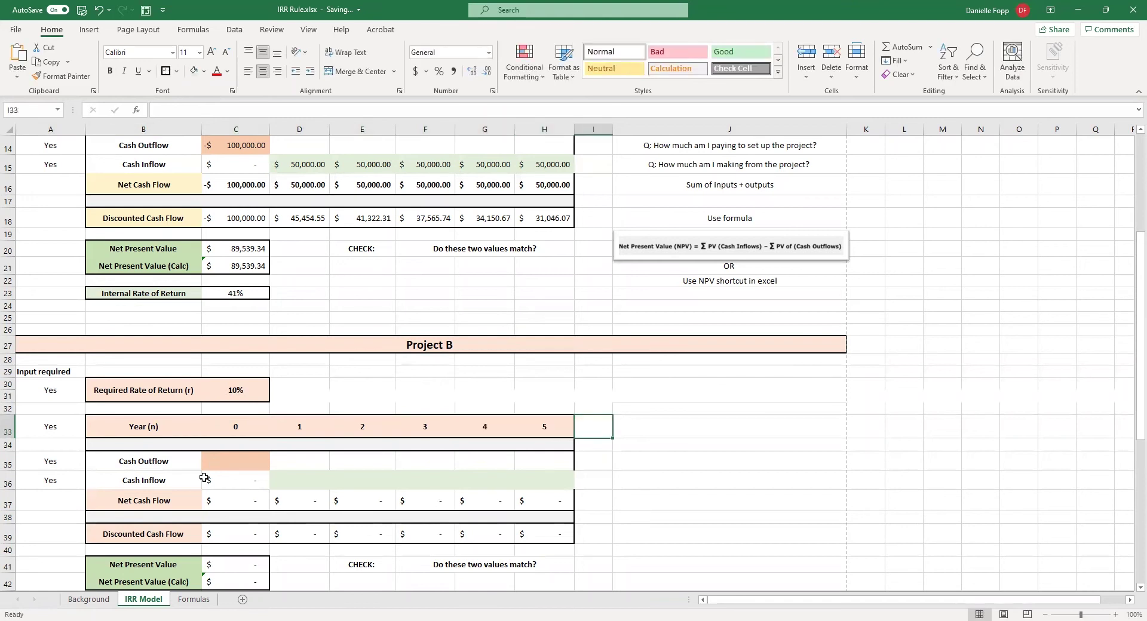
# Enter Project B's year 0 cash outflow as -500,000 in C35.
pyautogui.scroll(-2, 361, 448)
pyautogui.click(250, 373)
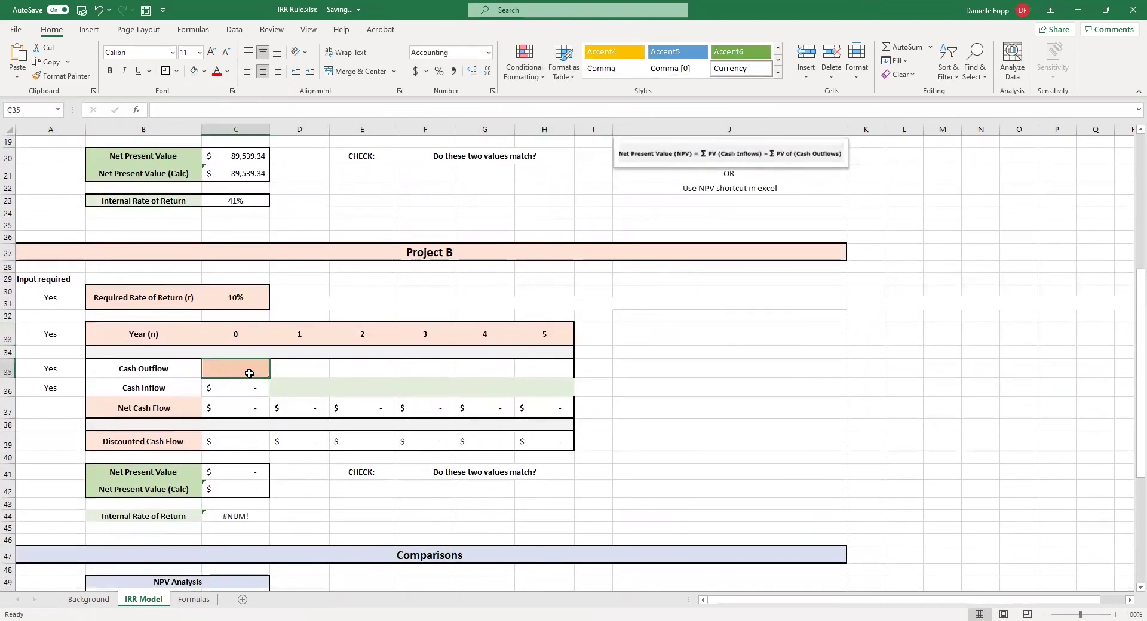
pyautogui.write('-$ 500,00')
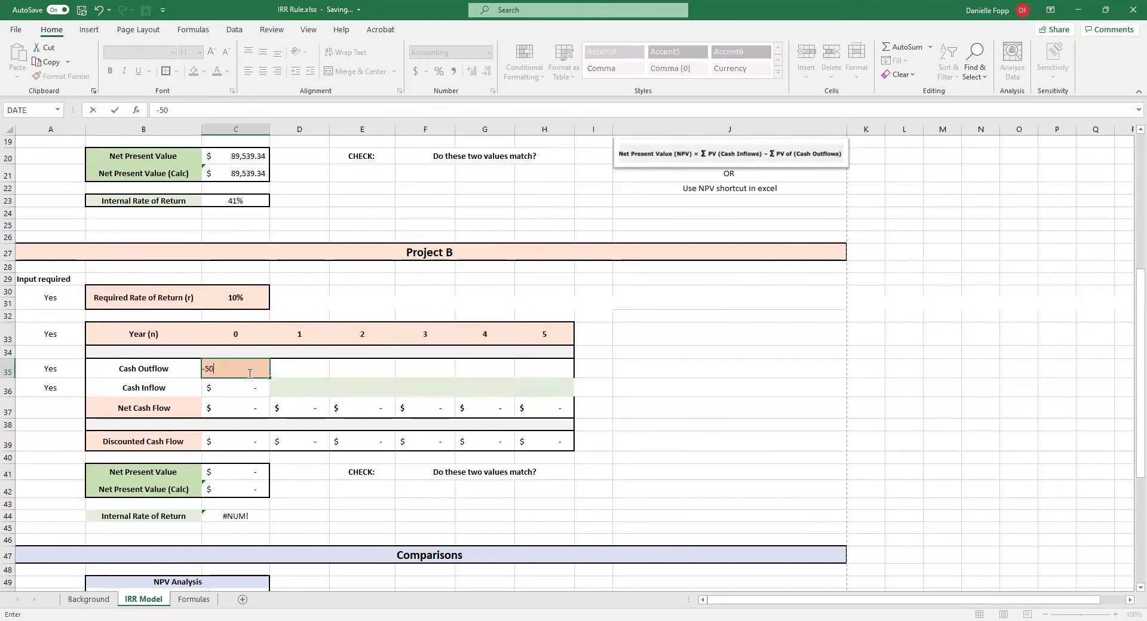
pyautogui.write('0000')
pyautogui.press('Return')
# Enter Project B's year 1 cash inflow as 50,000 in D36.
pyautogui.click(311, 386)
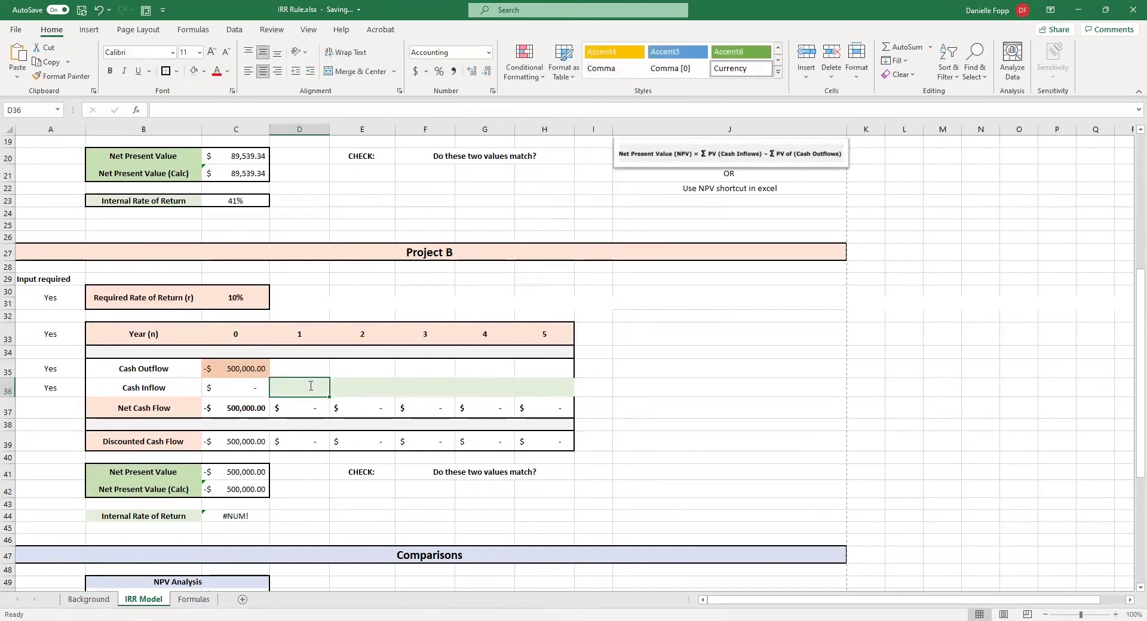
pyautogui.write('500000')
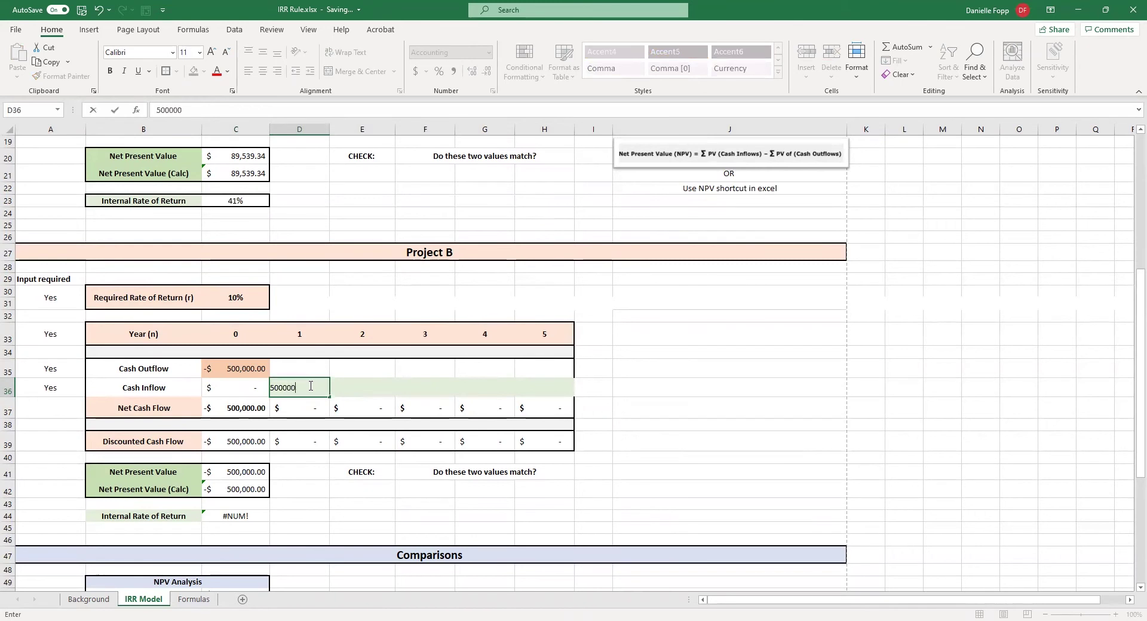
pyautogui.press('Return')
pyautogui.click(311, 386)
pyautogui.doubleClick(310, 385)
pyautogui.press('BackSpace')
pyautogui.press('Return')
# Fill the year 1 cash inflow across to year 5 in D36:H36.
pyautogui.click(325, 390)
pyautogui.moveTo(326, 392); pyautogui.dragTo(551, 383)
pyautogui.click(595, 403)
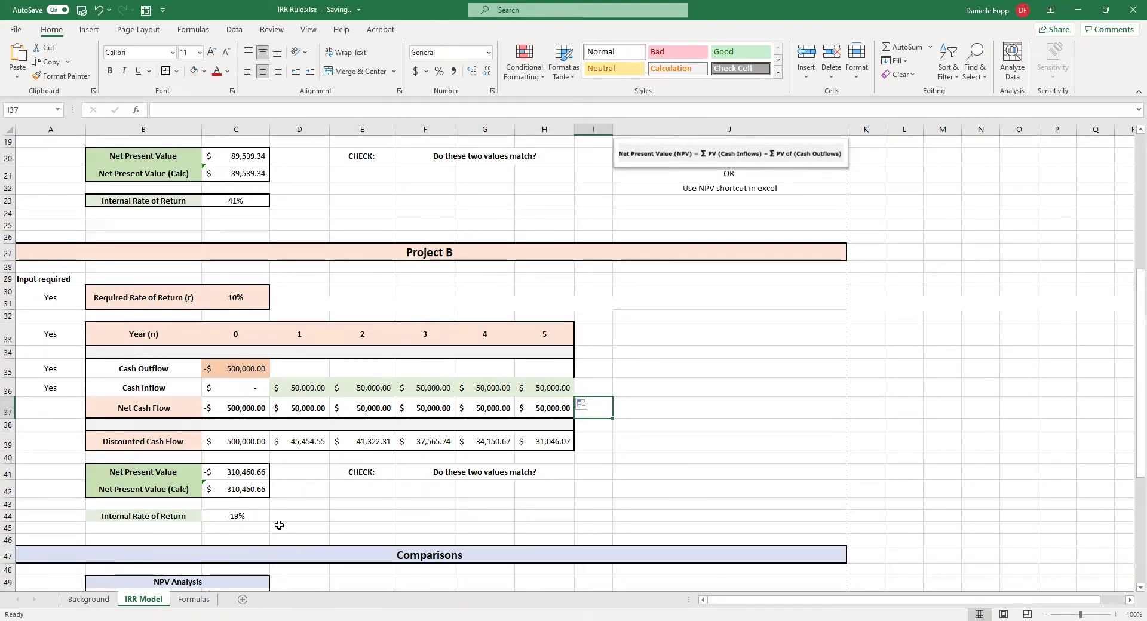
pyautogui.click(345, 527)
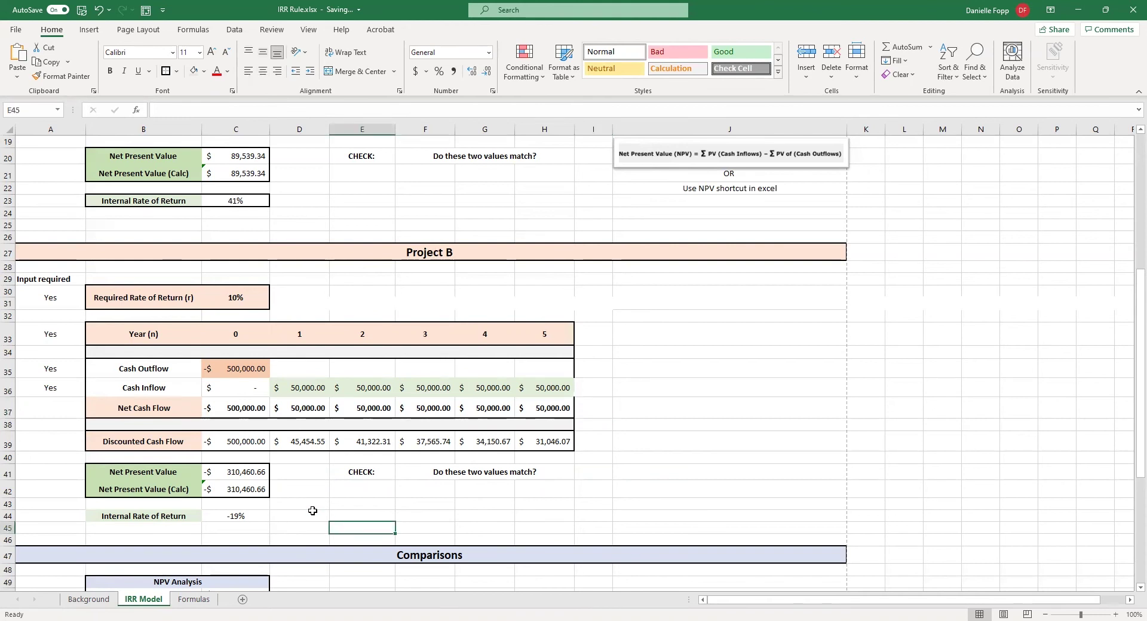
# Look over the Comparisons section, and inspect the formula behind Project B's Internal Rate of Return in C44.
pyautogui.scroll(-3, 312, 510)
pyautogui.scroll(-2, 312, 510)
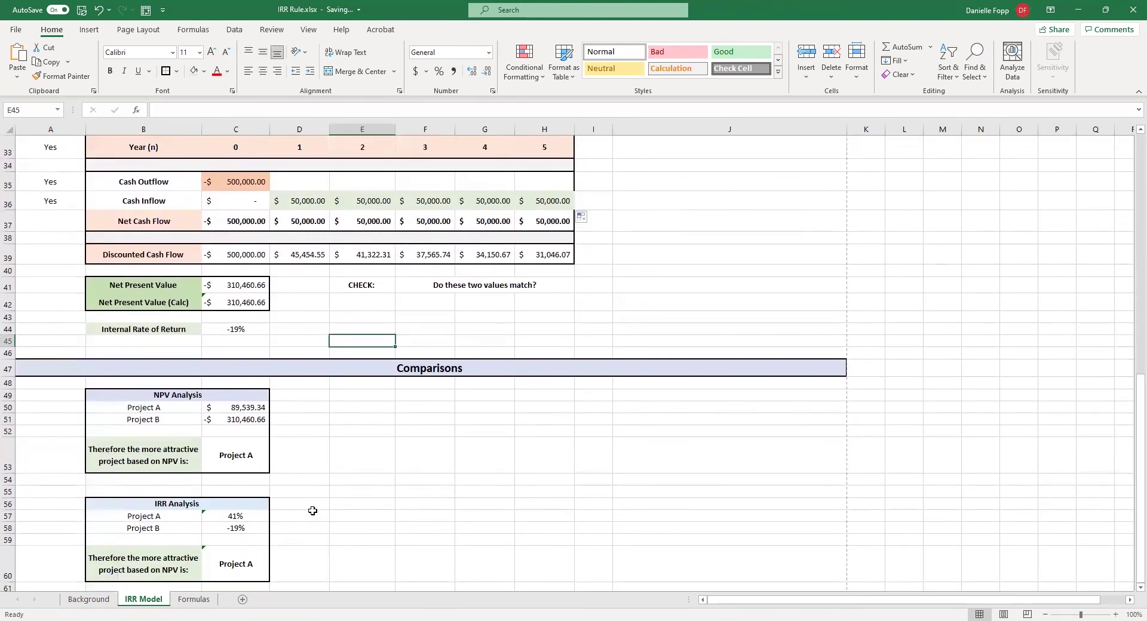
pyautogui.scroll(3, 312, 510)
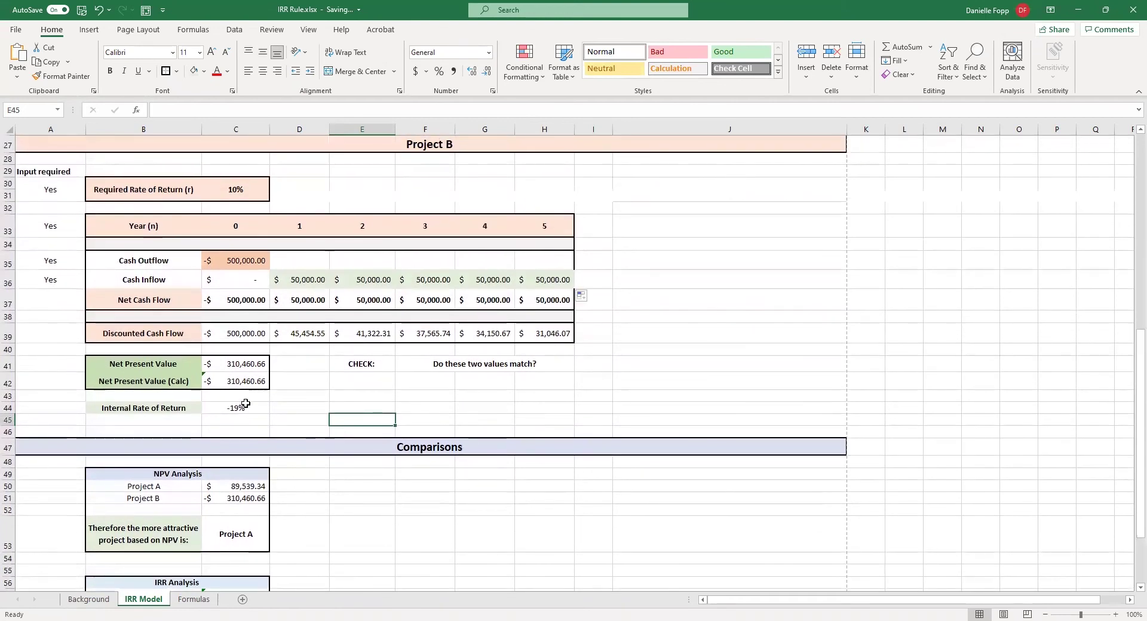
pyautogui.doubleClick(248, 409)
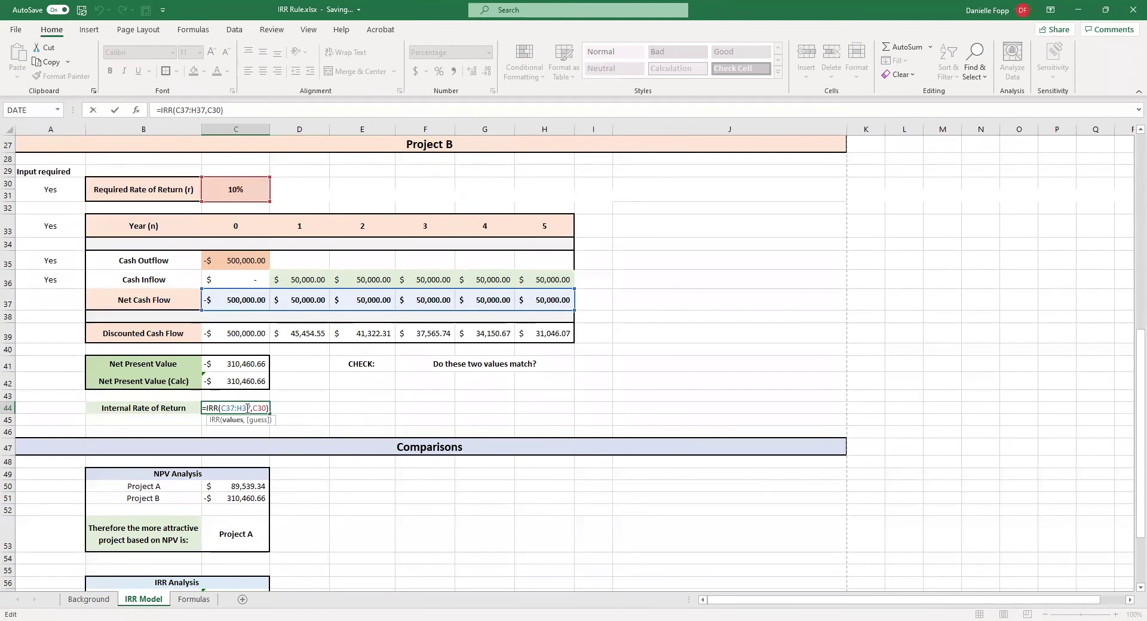
pyautogui.press('Return')
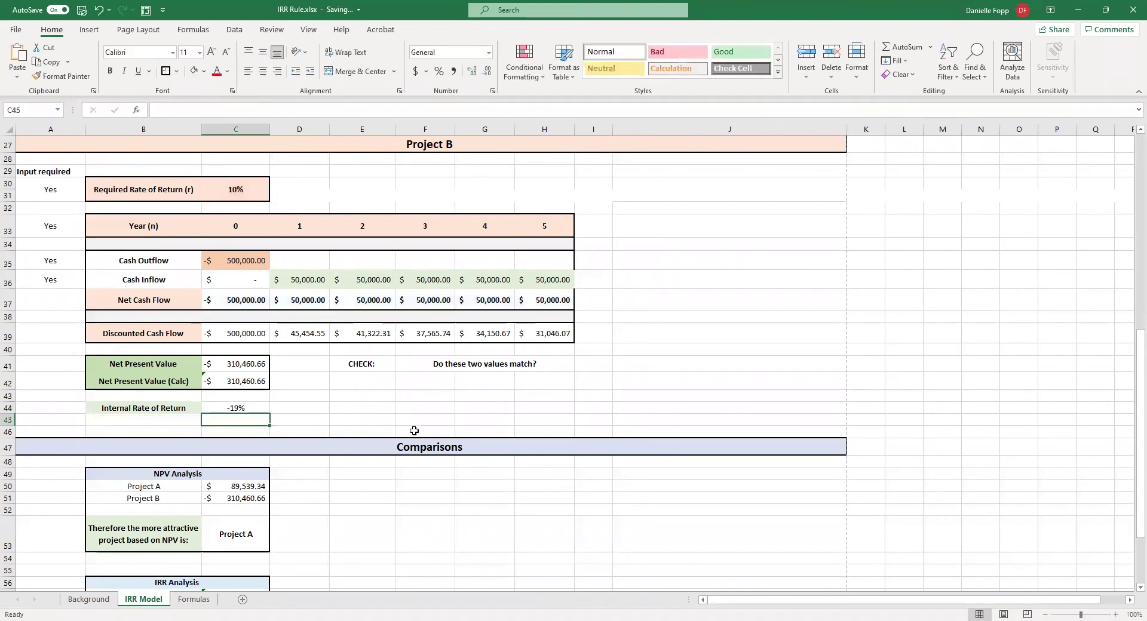
# Inspect the references behind the two project names in B50 and B51 of the NPV Analysis table.
pyautogui.scroll(-3, 414, 431)
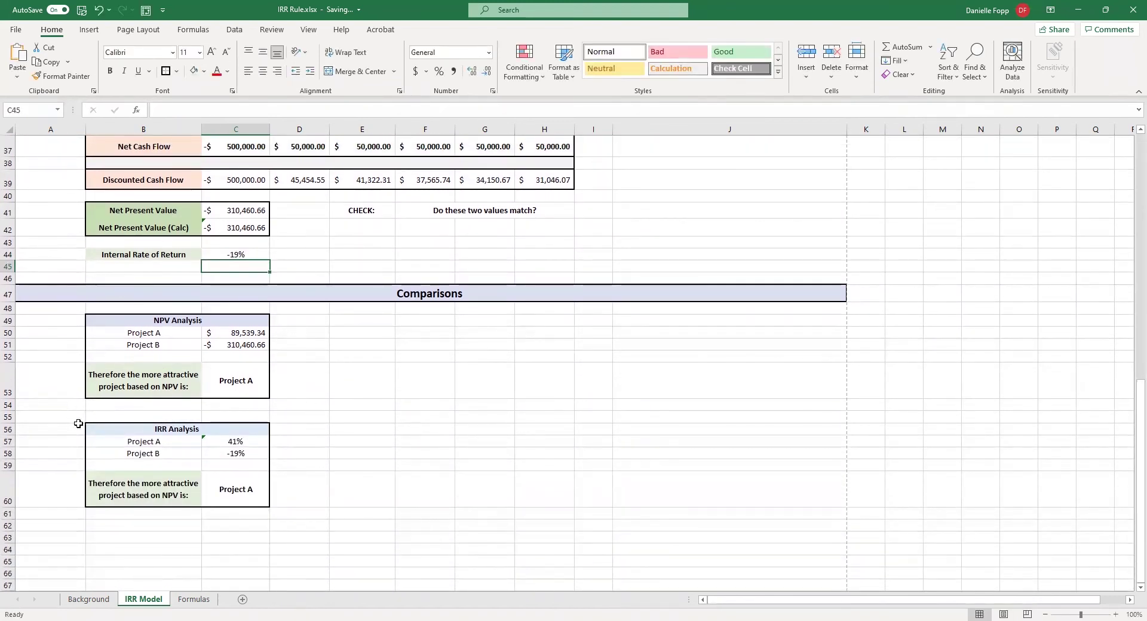
pyautogui.doubleClick(143, 334)
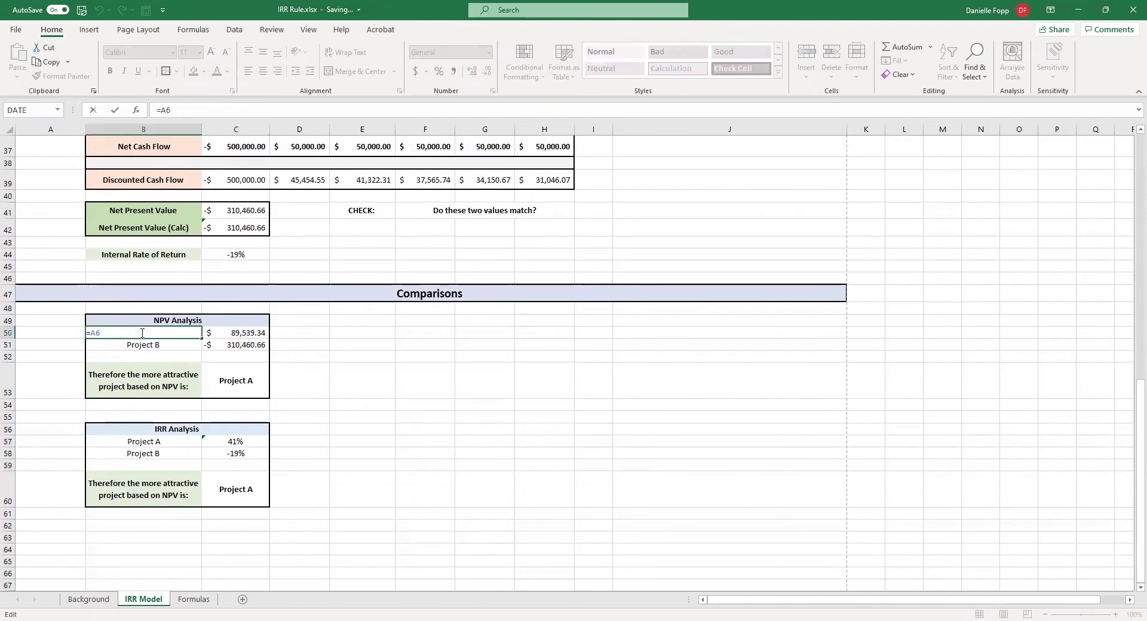
pyautogui.press('Return')
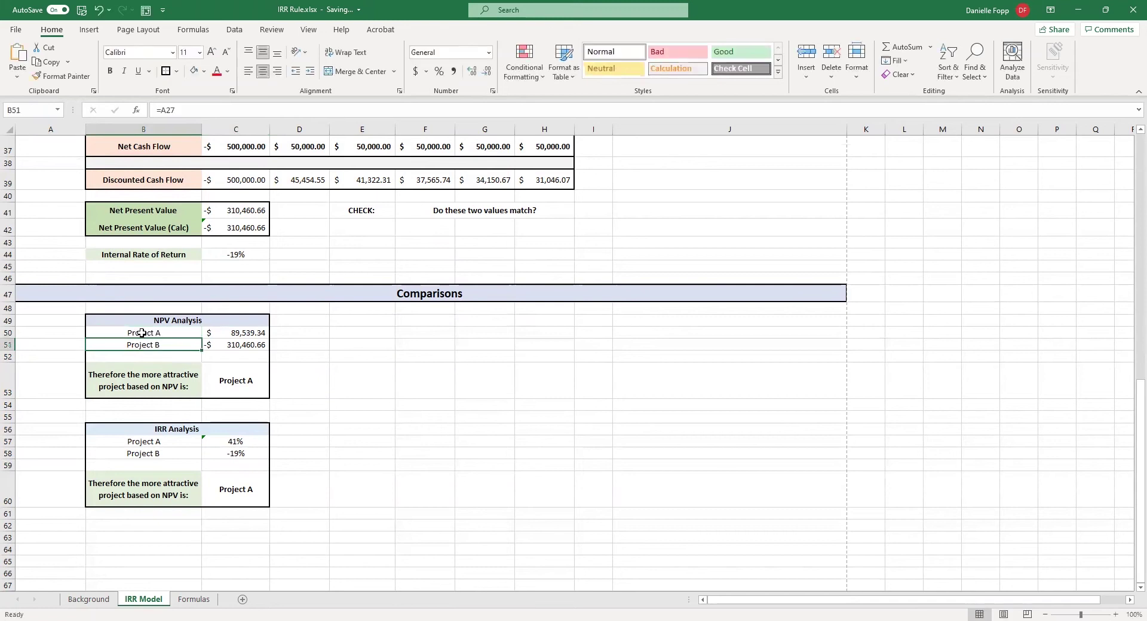
pyautogui.doubleClick(150, 344)
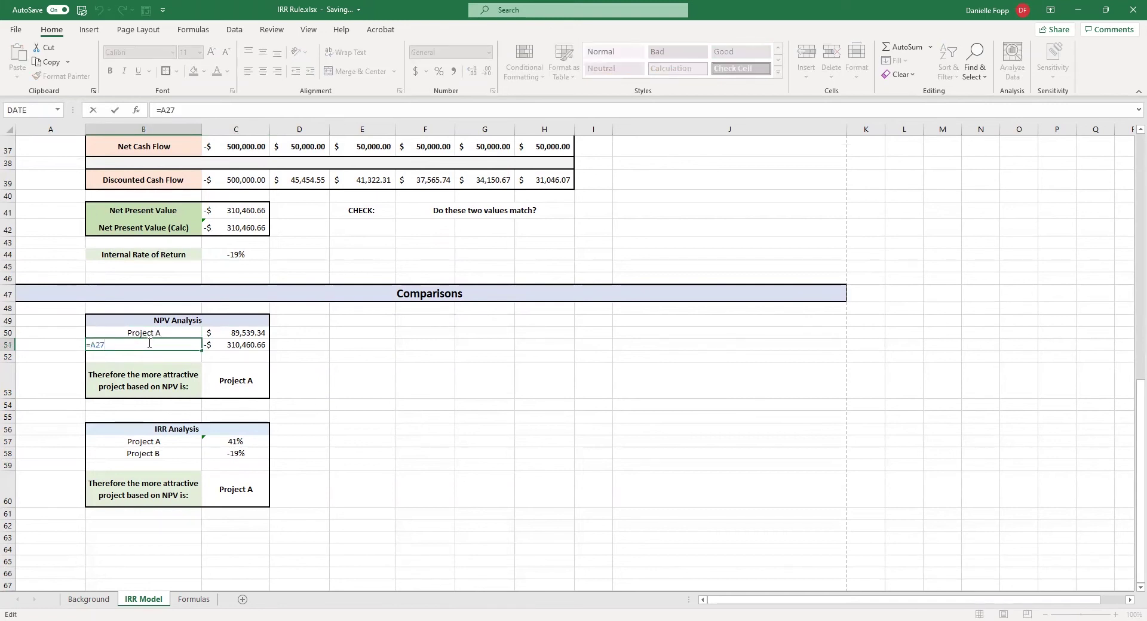
pyautogui.press('Return')
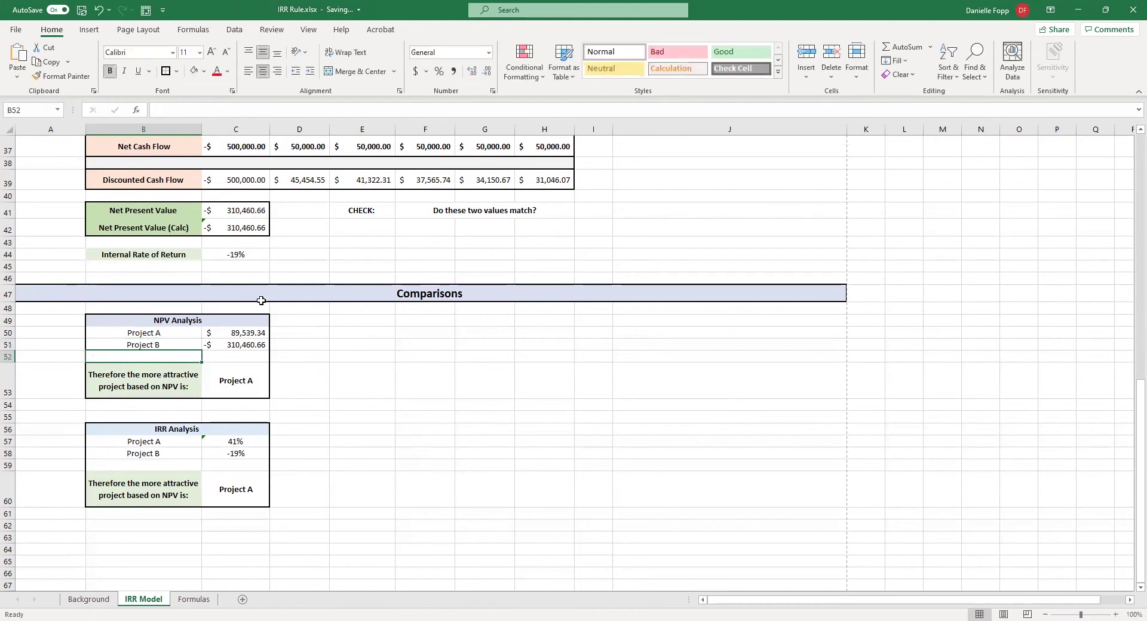
# Rename the second project's banner in row 27 to "Project XYZ".
pyautogui.scroll(7, 259, 299)
pyautogui.doubleClick(489, 320)
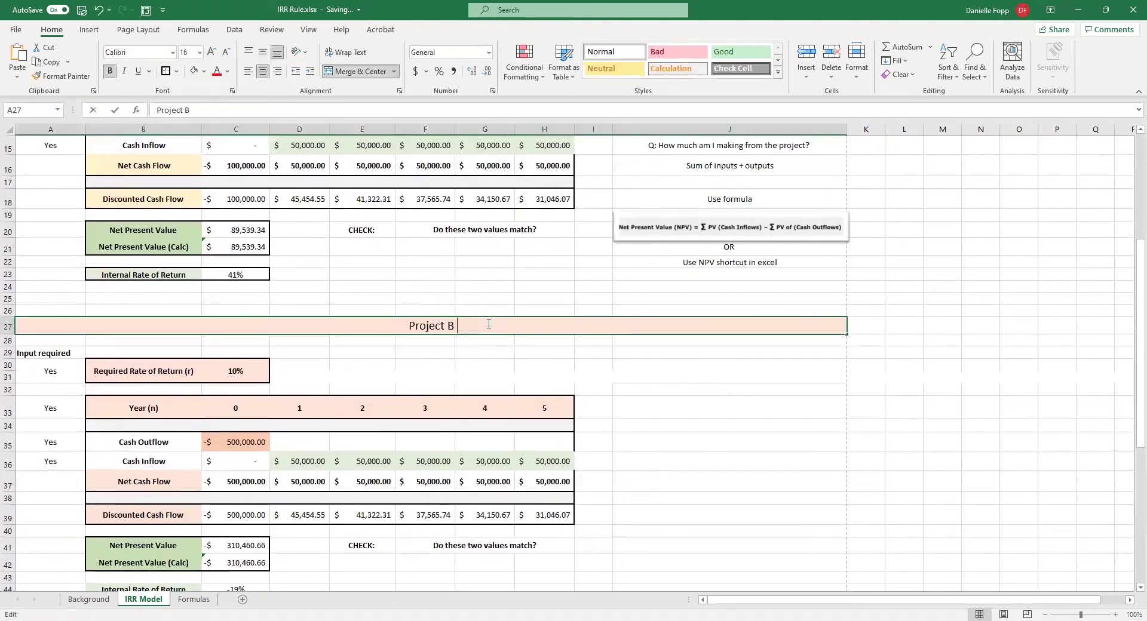
pyautogui.press('BackSpace')
pyautogui.write('XYZ')
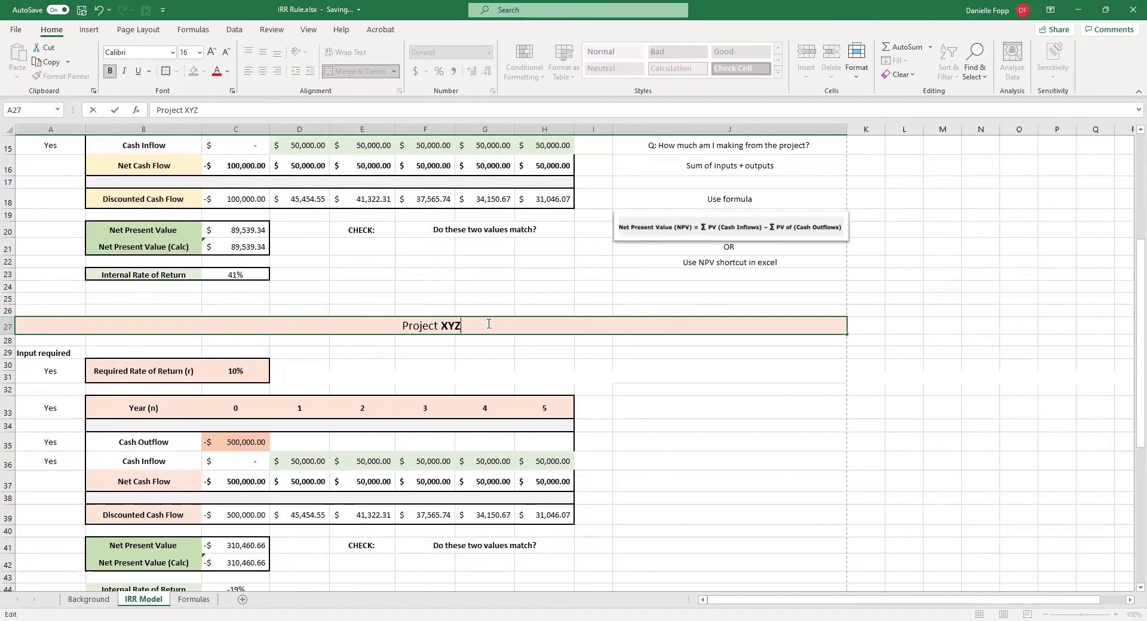
pyautogui.press('Return')
# Inspect the cell references behind both projects' net present values in C50 and C51 of the NPV Analysis table.
pyautogui.scroll(-4, 597, 365)
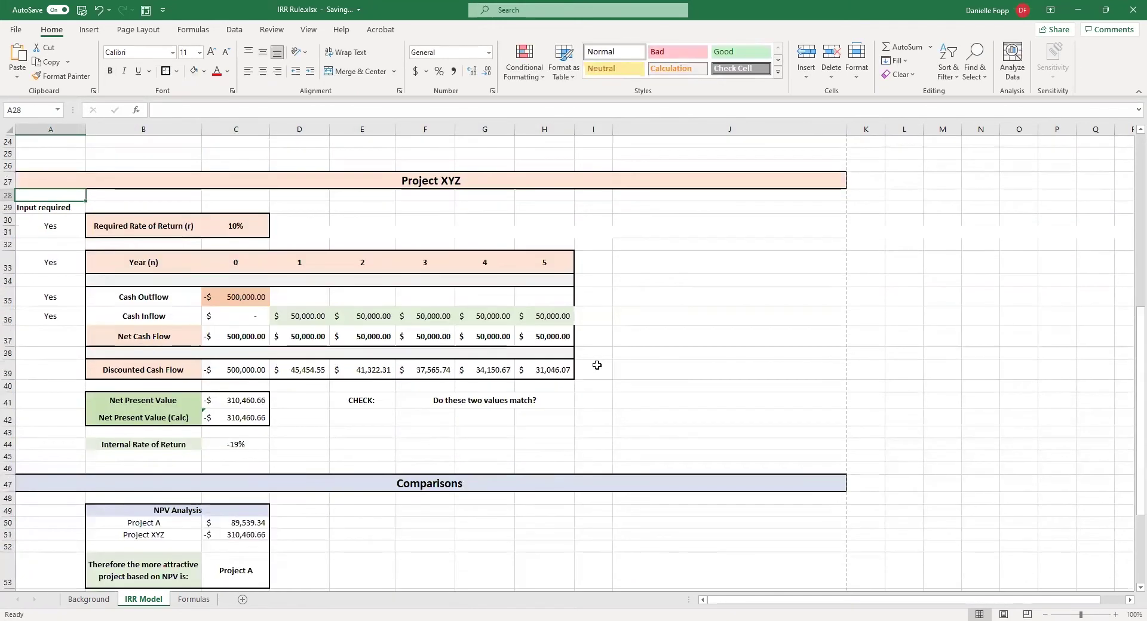
pyautogui.scroll(-2, 596, 365)
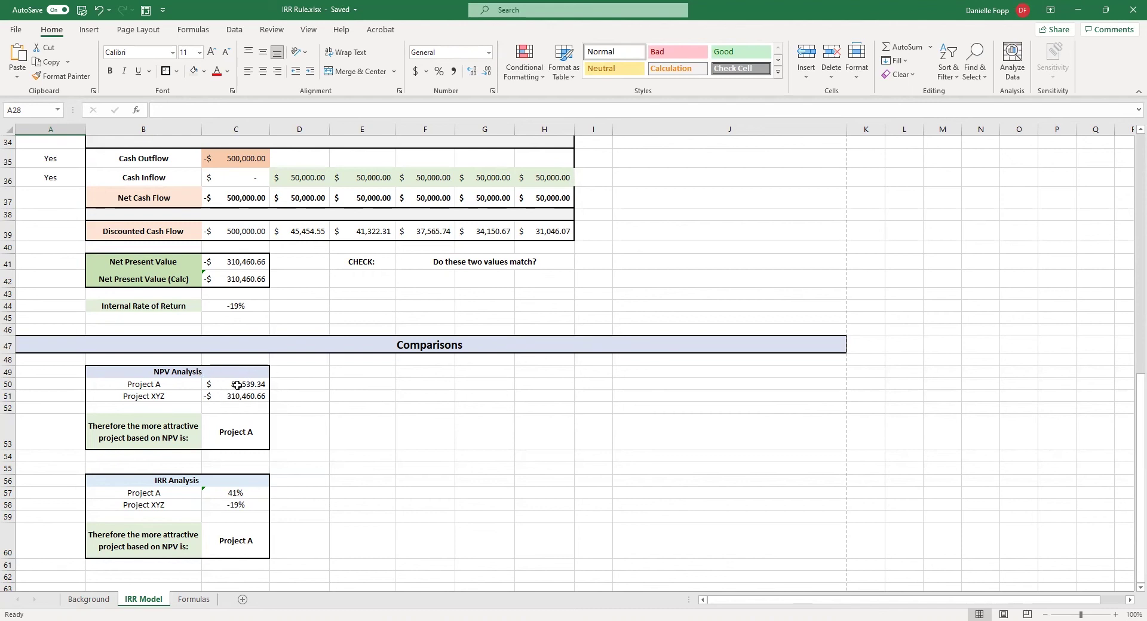
pyautogui.doubleClick(237, 384)
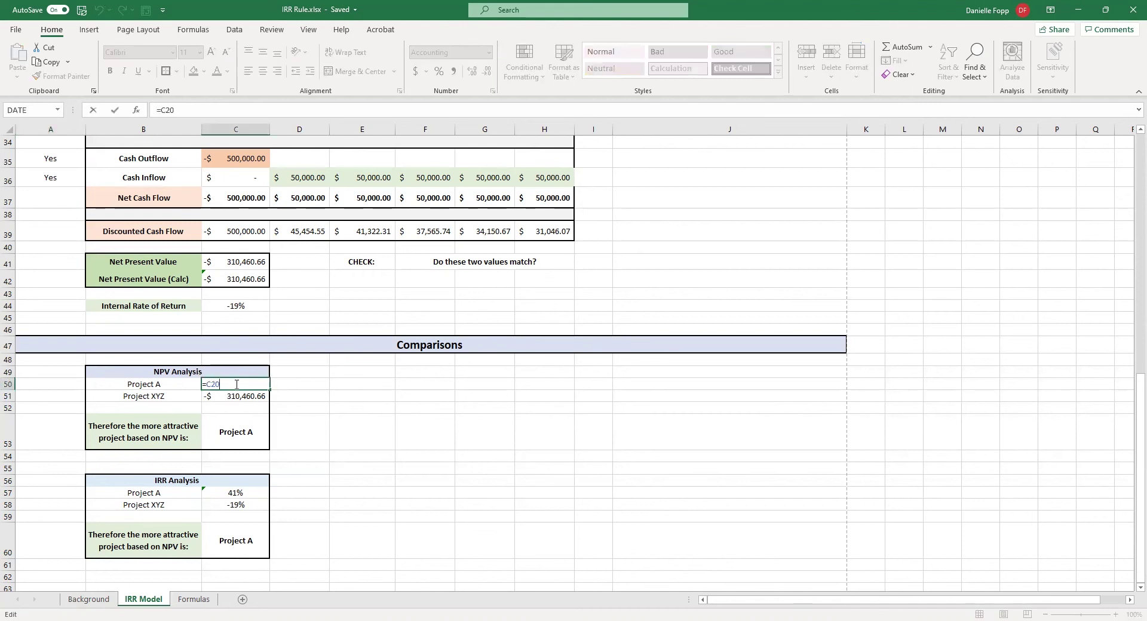
pyautogui.press('Return')
pyautogui.doubleClick(239, 396)
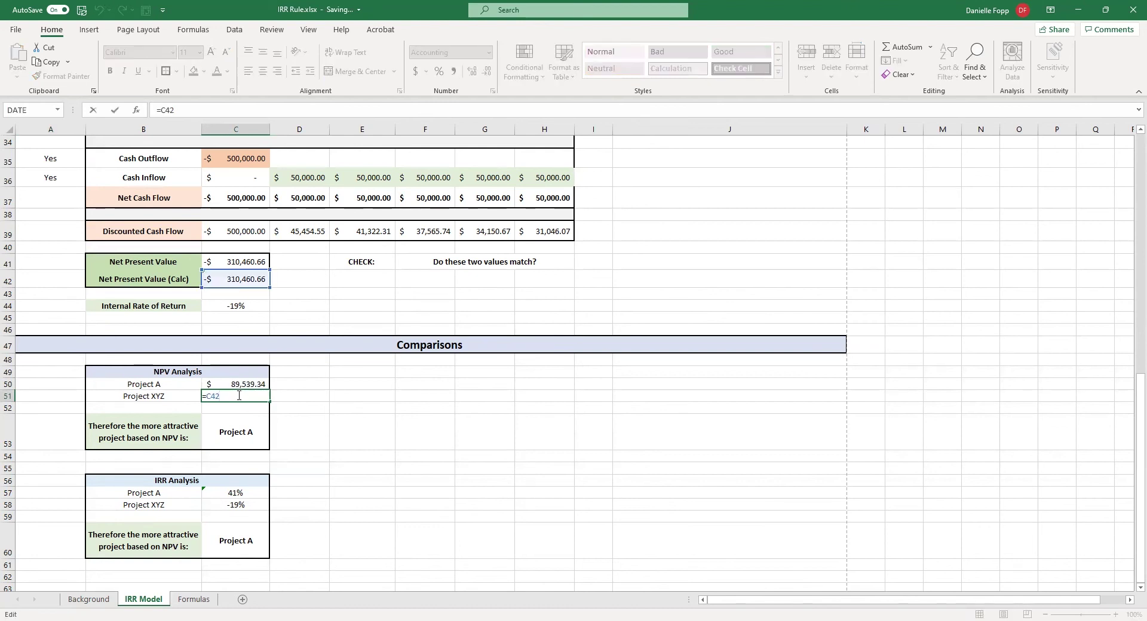
pyautogui.press('Return')
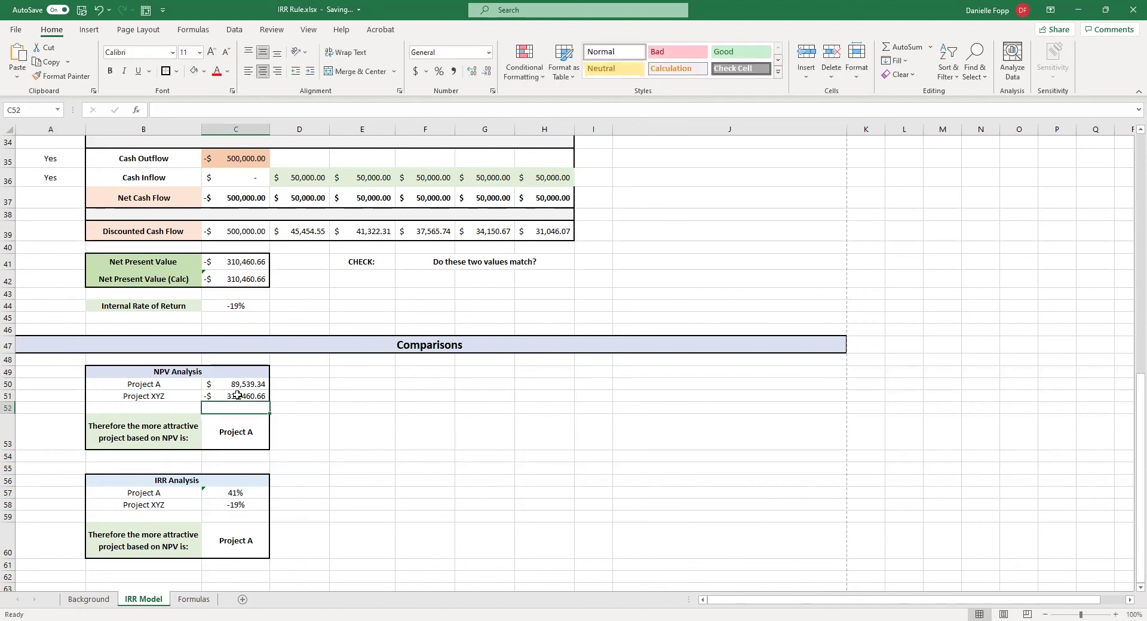
# Examine the arguments of the IF formula in C53 that picks the more attractive project based on NPV.
pyautogui.doubleClick(239, 432)
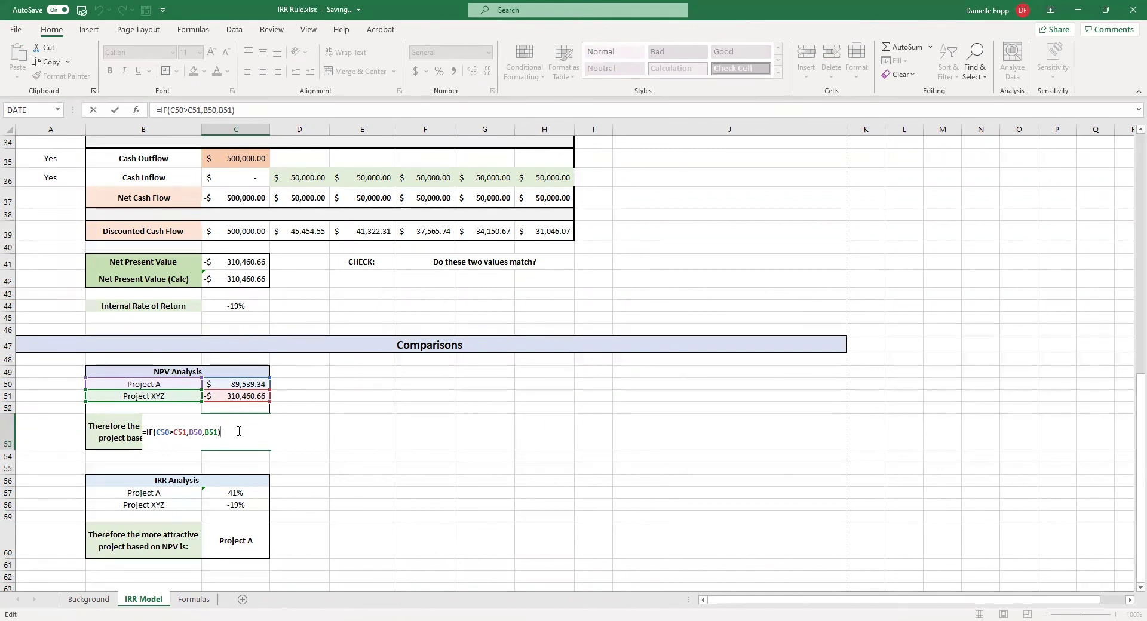
pyautogui.click(202, 431)
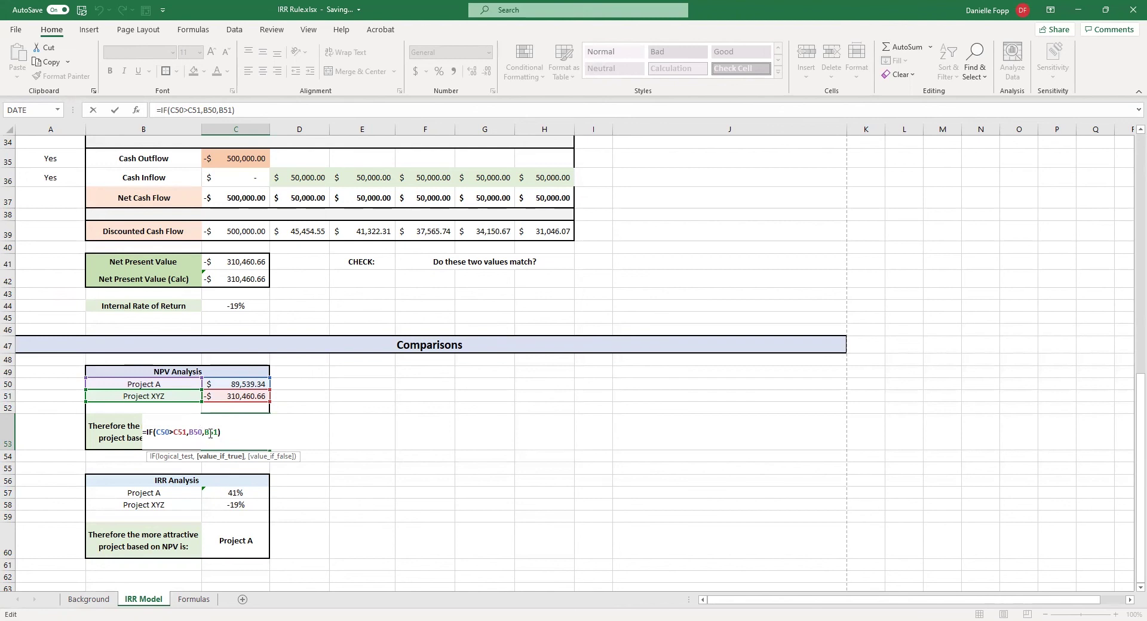
pyautogui.click(211, 433)
pyautogui.press('Return')
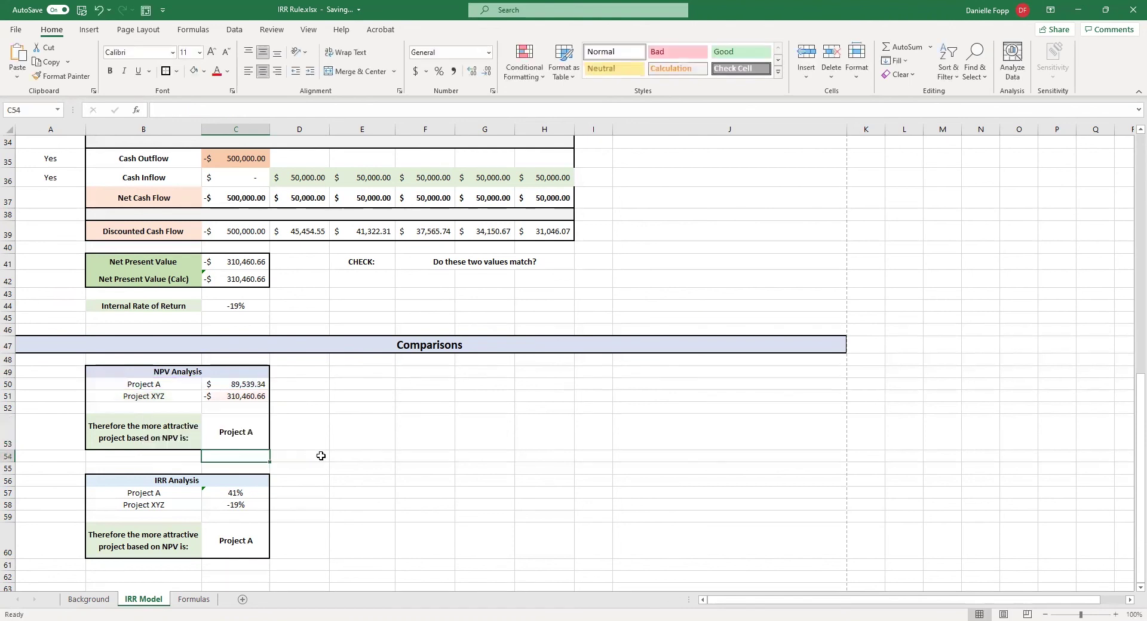
# Inspect the cell references behind both projects' rates of return in C57 and C58 of the IRR Analysis table.
pyautogui.scroll(-1, 321, 456)
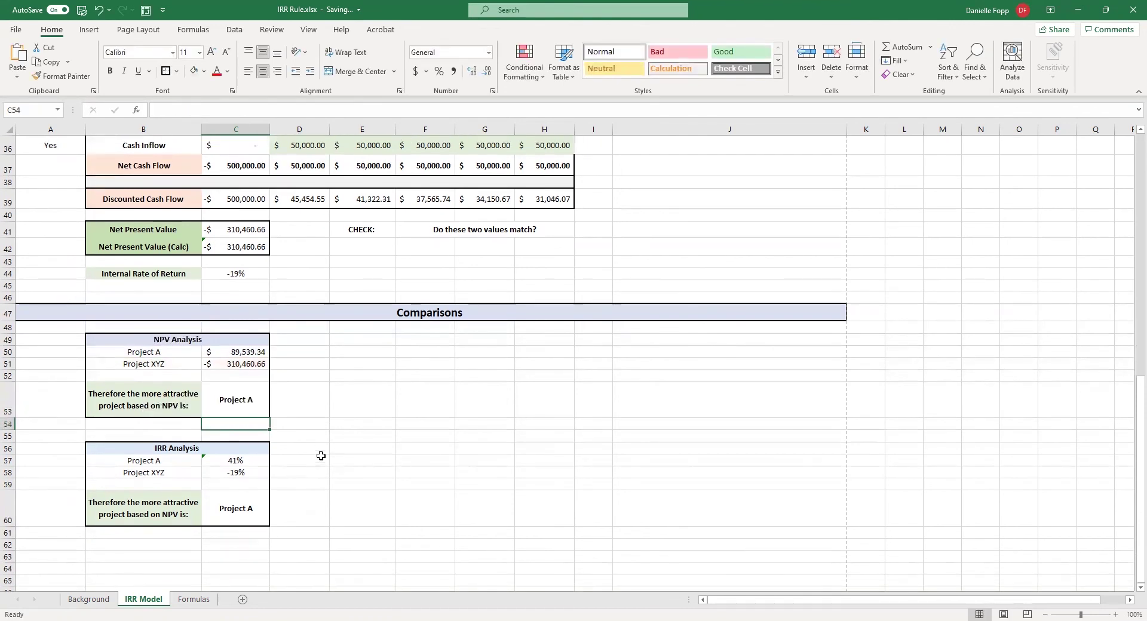
pyautogui.doubleClick(245, 461)
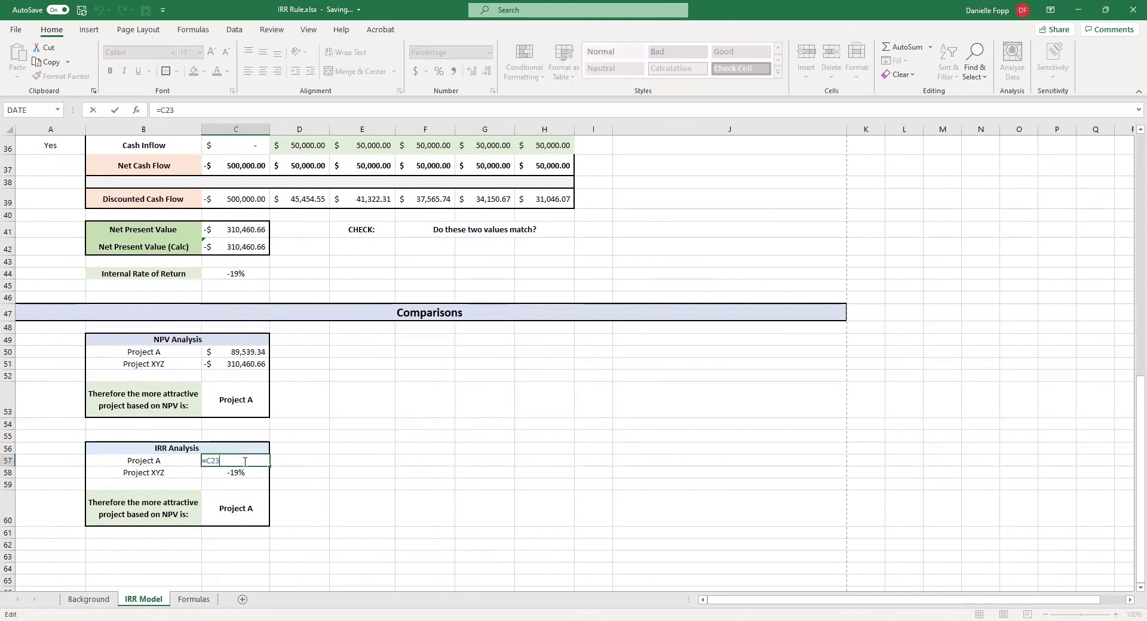
pyautogui.press('Return')
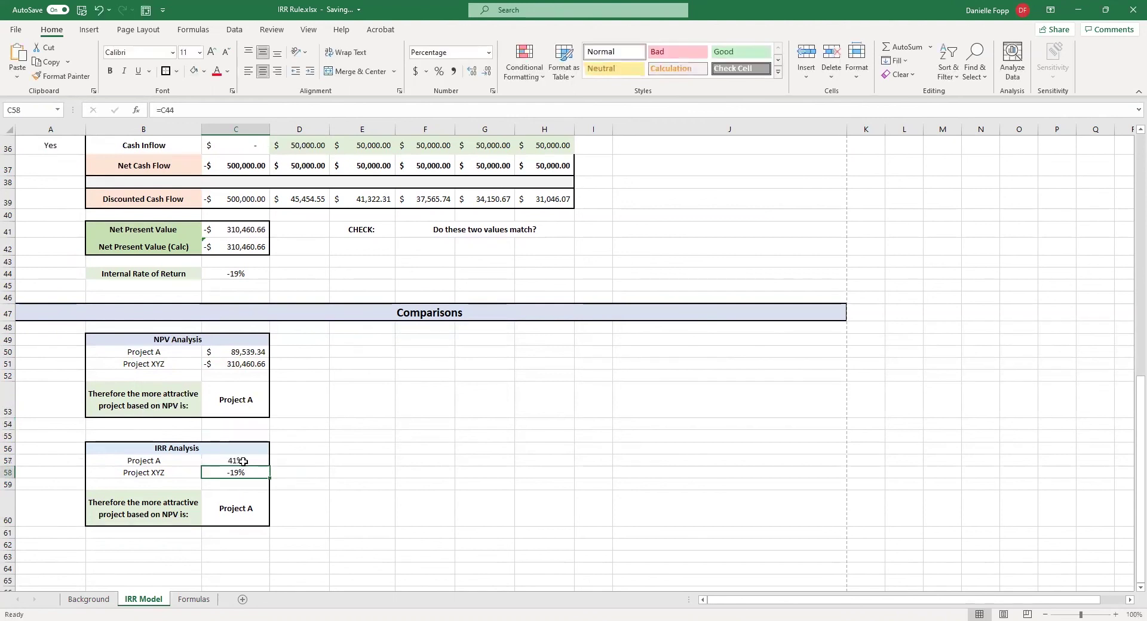
pyautogui.doubleClick(246, 470)
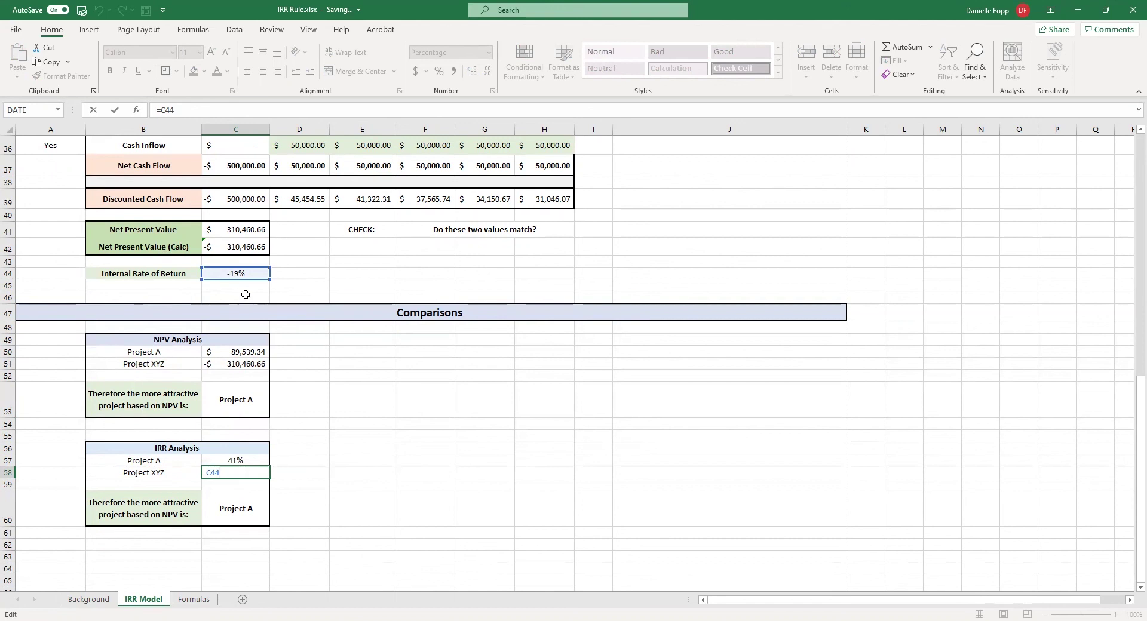
pyautogui.press('Return')
# Add an outside border around the second project's Internal Rate of Return label and value in B44:C44.
pyautogui.moveTo(239, 275); pyautogui.dragTo(195, 273)
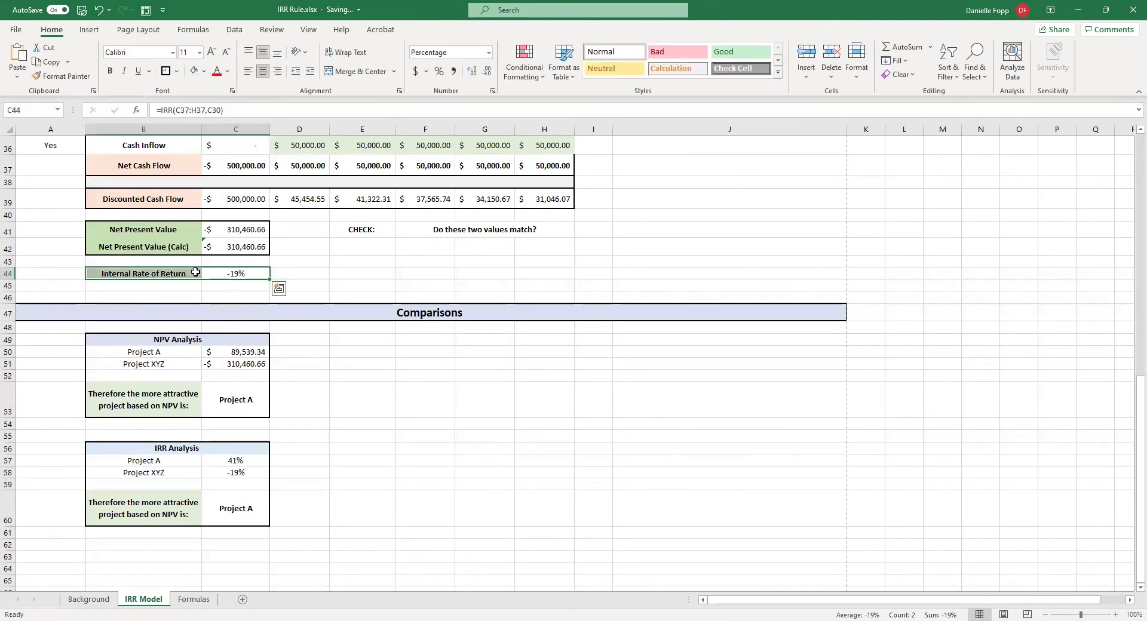
pyautogui.click(165, 70)
pyautogui.click(300, 485)
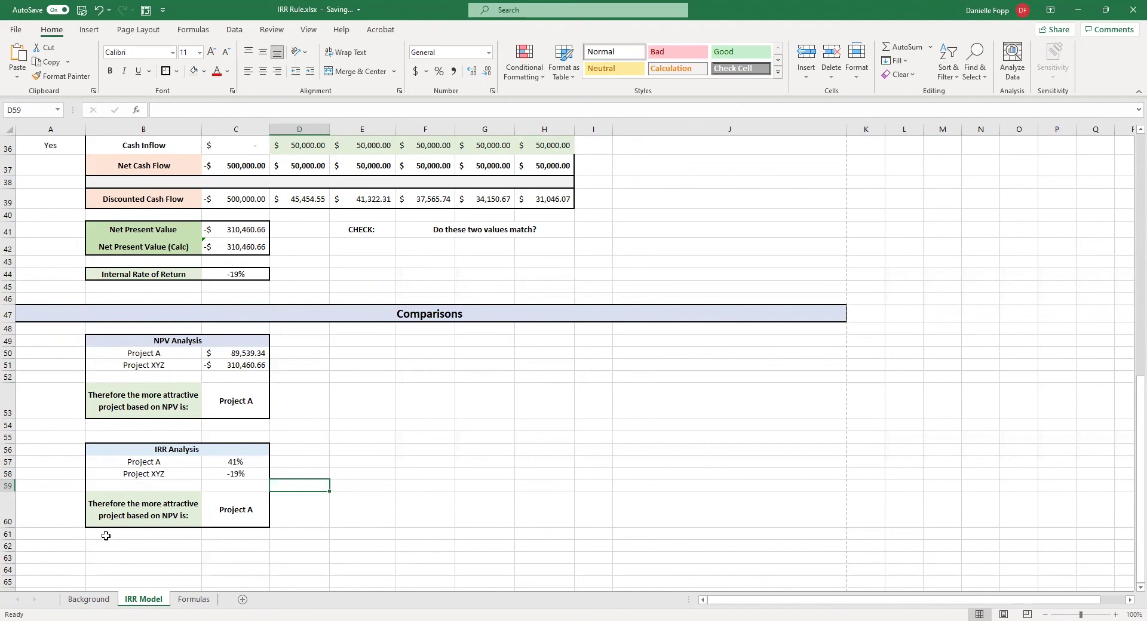
# Change "NPV" to "IRR" in the B60 label so it reads "Therefore the more attractive project based on IRR is:".
pyautogui.doubleClick(178, 520)
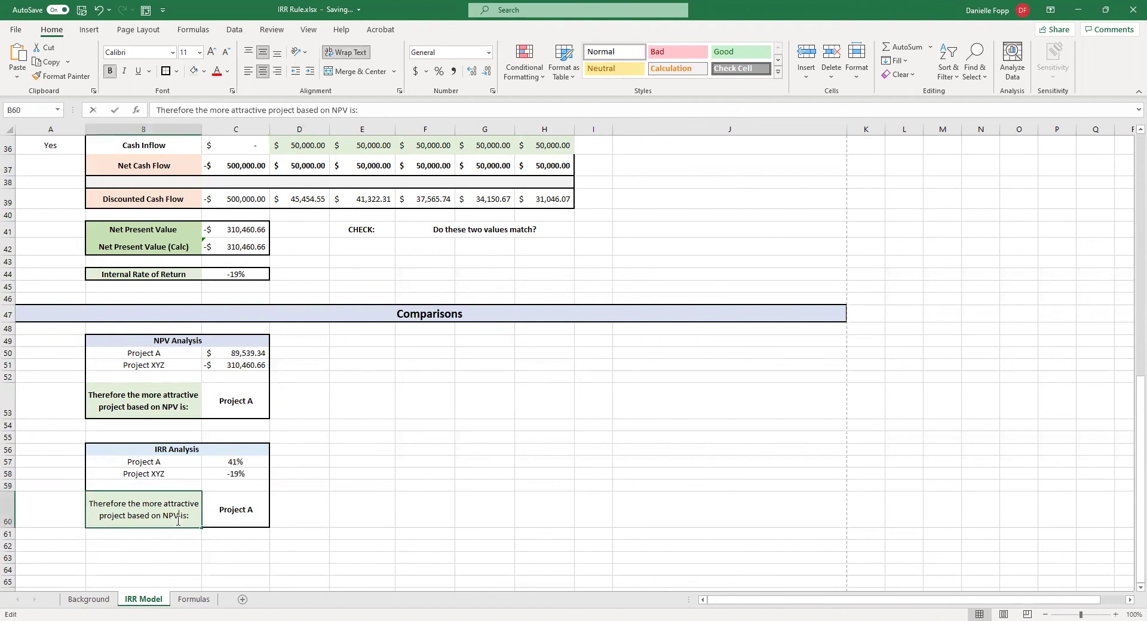
pyautogui.press('BackSpace')
pyautogui.press('BackSpace')
pyautogui.press('BackSpace')
pyautogui.write('IRR')
pyautogui.press('Return')
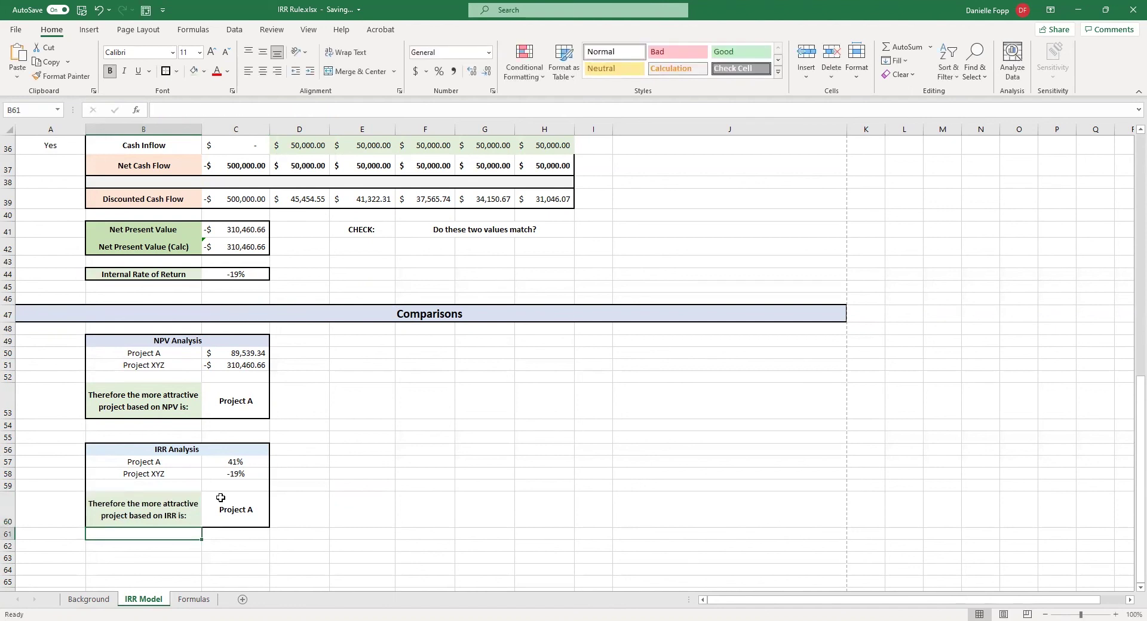
# Examine the arguments of the IF formula in C60 that picks the more attractive project based on IRR.
pyautogui.doubleClick(247, 514)
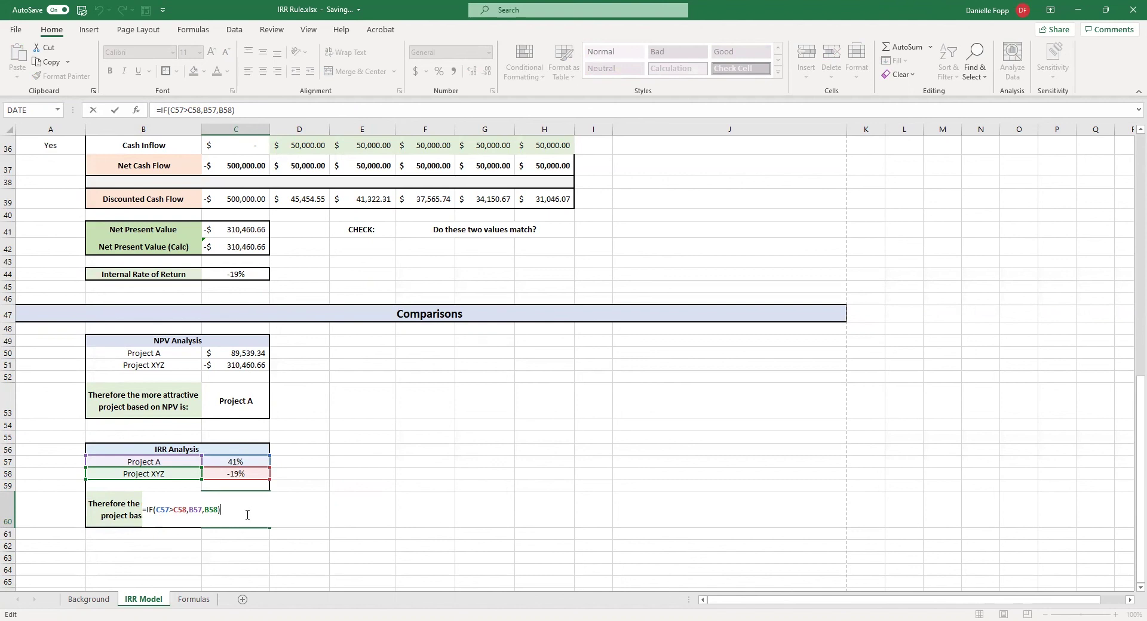
pyautogui.click(193, 512)
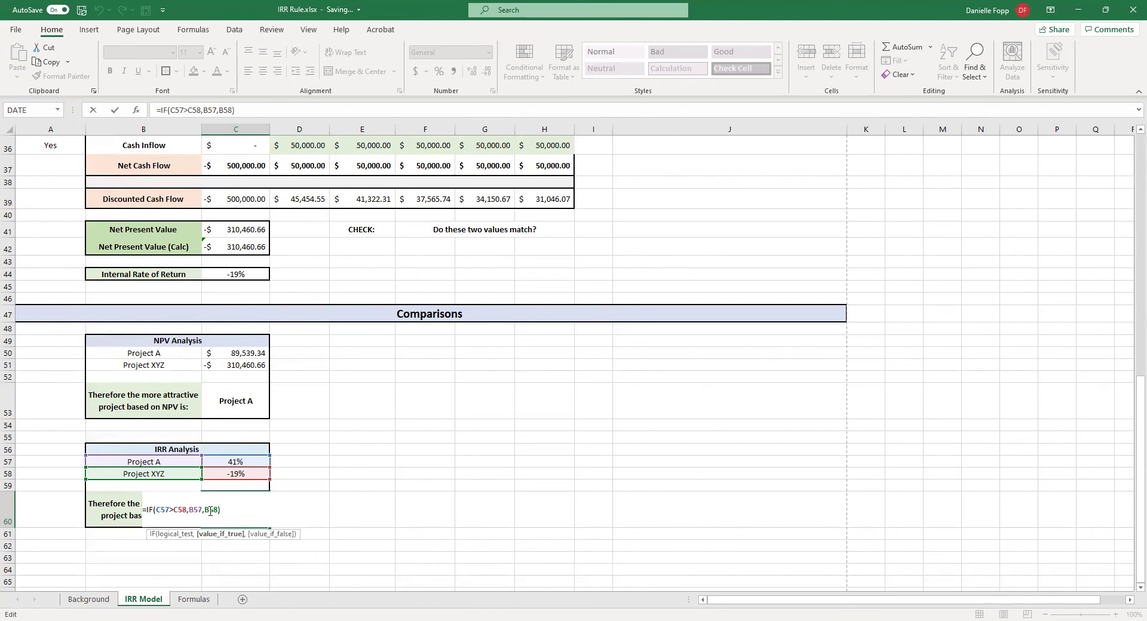
pyautogui.click(210, 512)
pyautogui.press('Return')
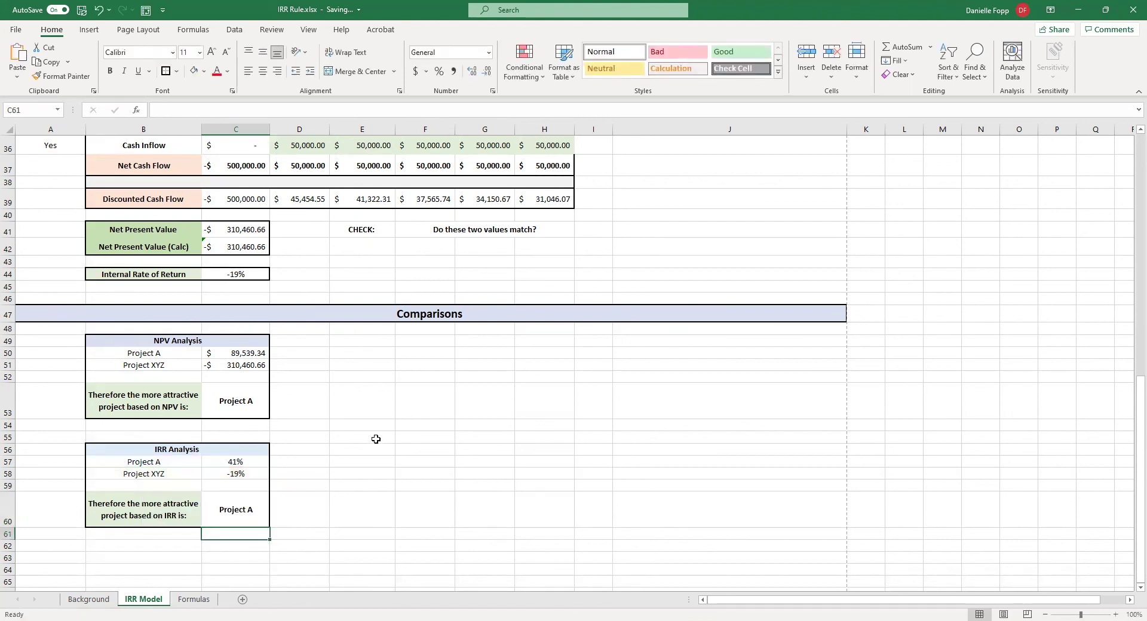
pyautogui.scroll(7, 376, 439)
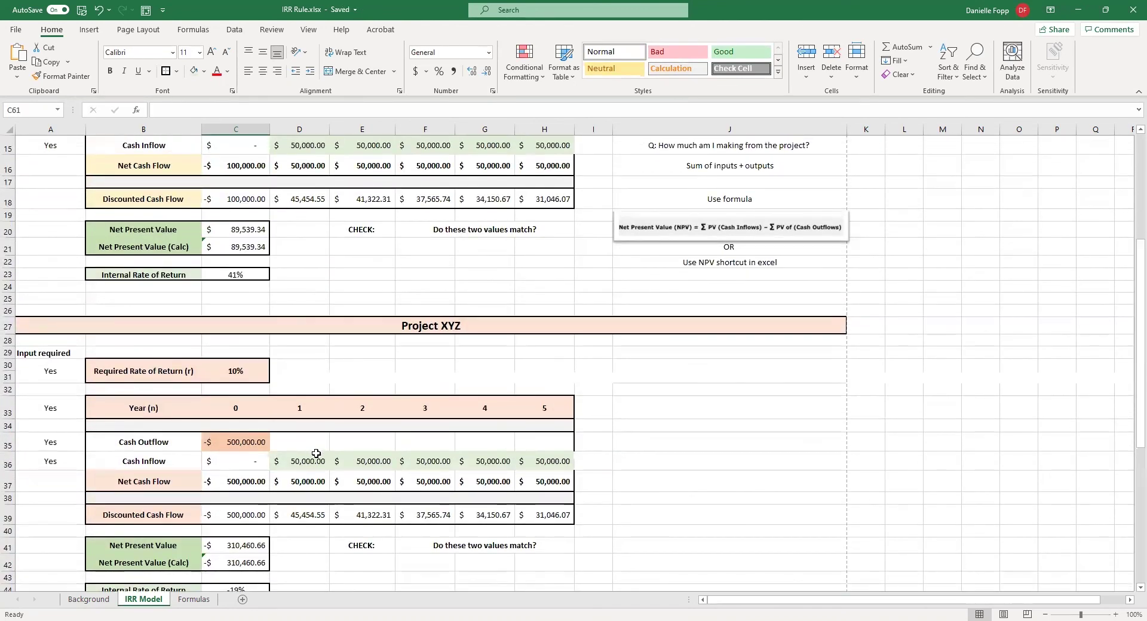
# Set Project XYZ's year 0 cash outflow in C35 to -10,000 and check the NPV and IRR comparison tables.
pyautogui.scroll(3, 297, 314)
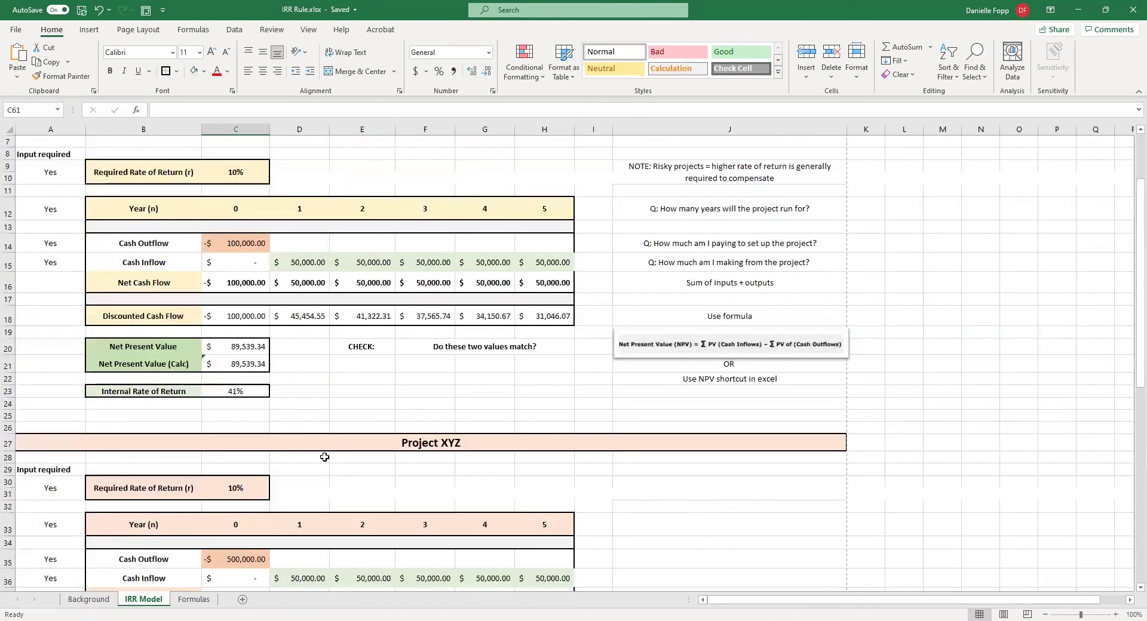
pyautogui.scroll(-3, 319, 457)
pyautogui.click(261, 461)
pyautogui.write('10000')
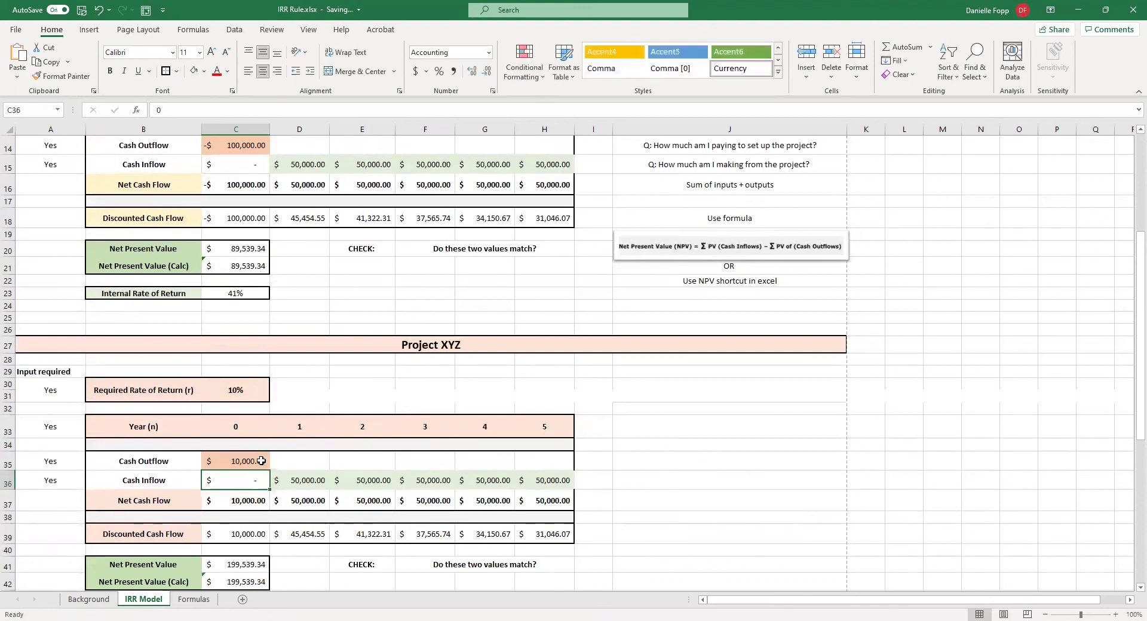
pyautogui.press('Return')
pyautogui.doubleClick(233, 461)
pyautogui.click(202, 461)
pyautogui.write('-')
pyautogui.press('Return')
pyautogui.scroll(-4, 399, 399)
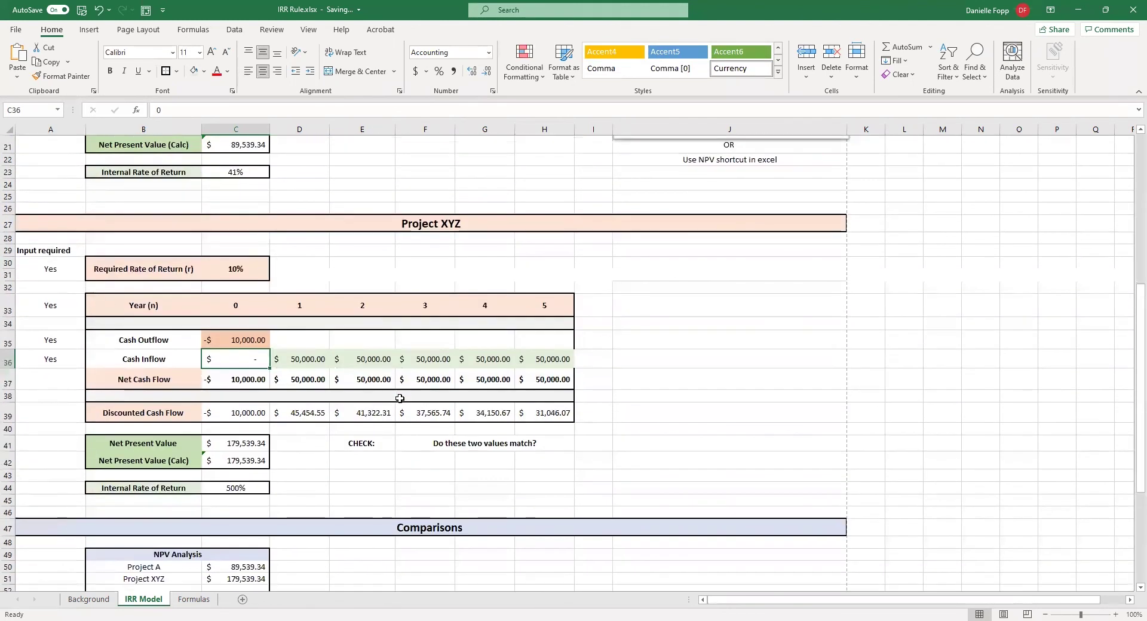
pyautogui.scroll(-3, 399, 398)
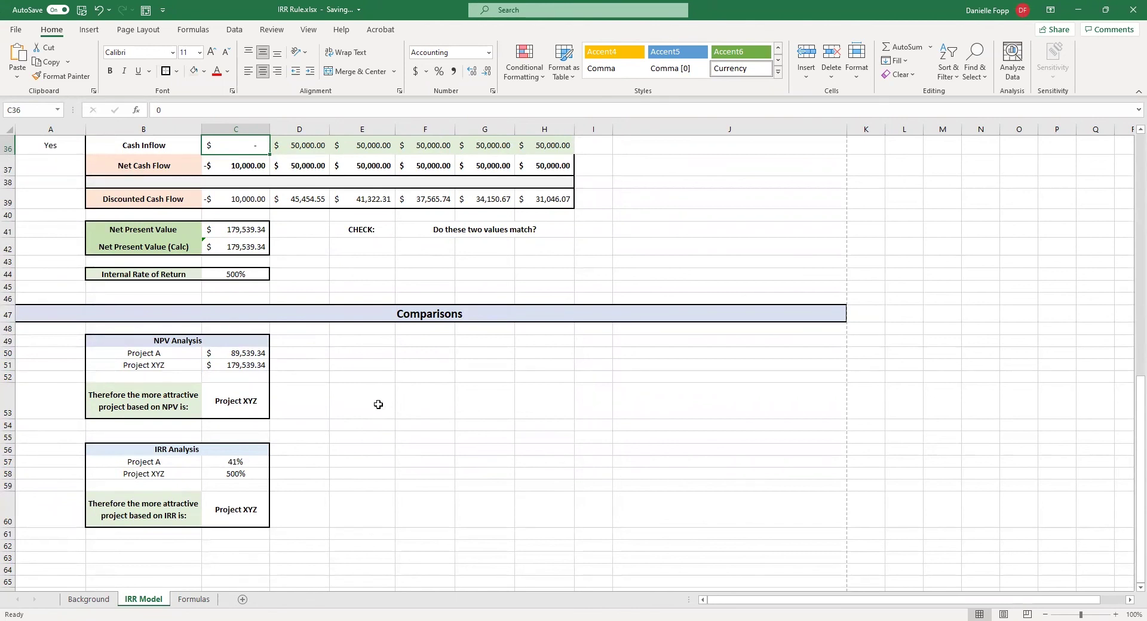
# Rename the second project's heading in row 27 as "Project BASE CAMP".
pyautogui.scroll(6, 378, 404)
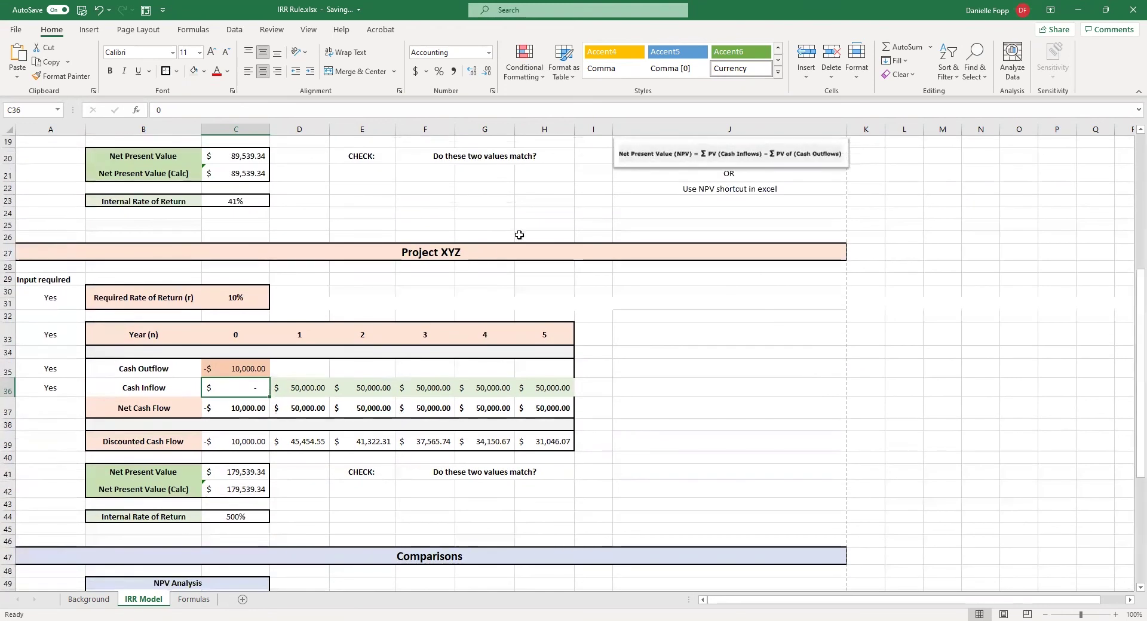
pyautogui.click(489, 252)
pyautogui.doubleClick(489, 251)
pyautogui.press('BackSpace')
pyautogui.press('BackSpace')
pyautogui.press('BackSpace')
pyautogui.write('BASE CAMP')
pyautogui.press('Return')
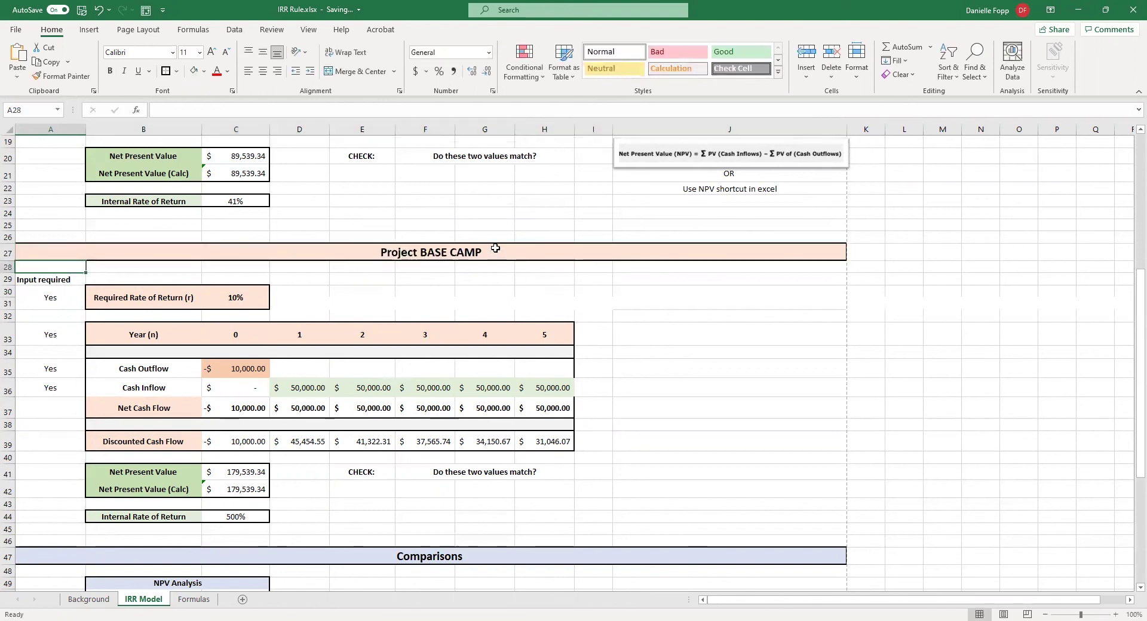
# Change the capitalization of the second project's heading so it reads "Project Base Camp".
pyautogui.doubleClick(498, 252)
pyautogui.press('BackSpace')
pyautogui.press('BackSpace')
pyautogui.press('BackSpace')
pyautogui.press('BackSpace')
pyautogui.press('BackSpace')
pyautogui.press('BackSpace')
pyautogui.press('BackSpace')
pyautogui.press('BackSpace')
pyautogui.write('ase Camp')
pyautogui.press('Return')
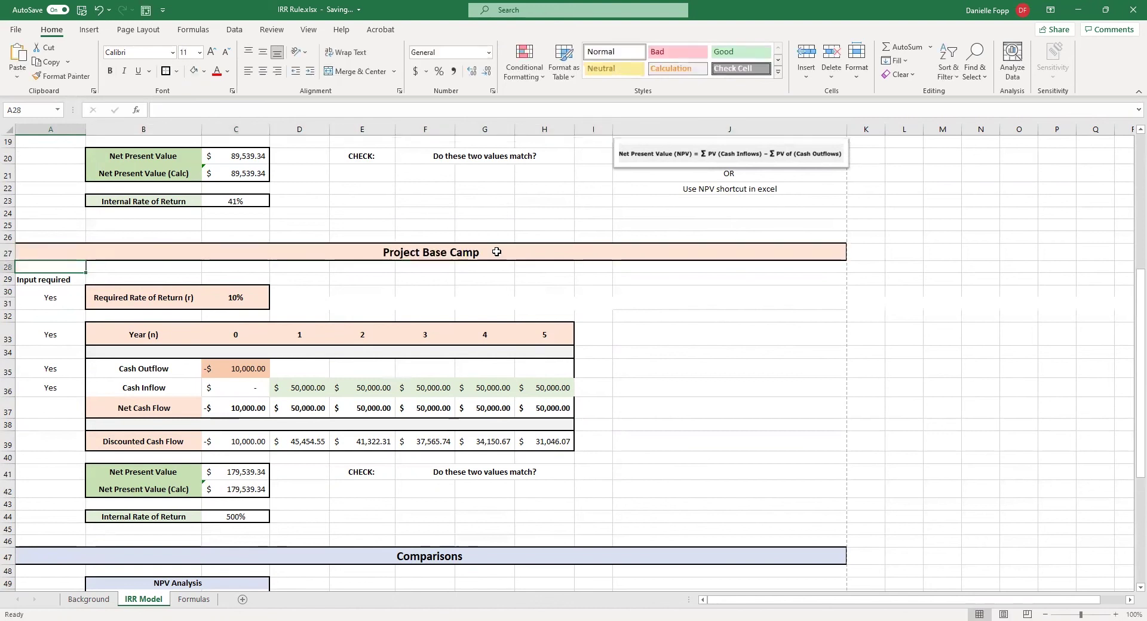
# Autofit the width of column C so the project name fits in both comparison tables.
pyautogui.scroll(-7, 599, 356)
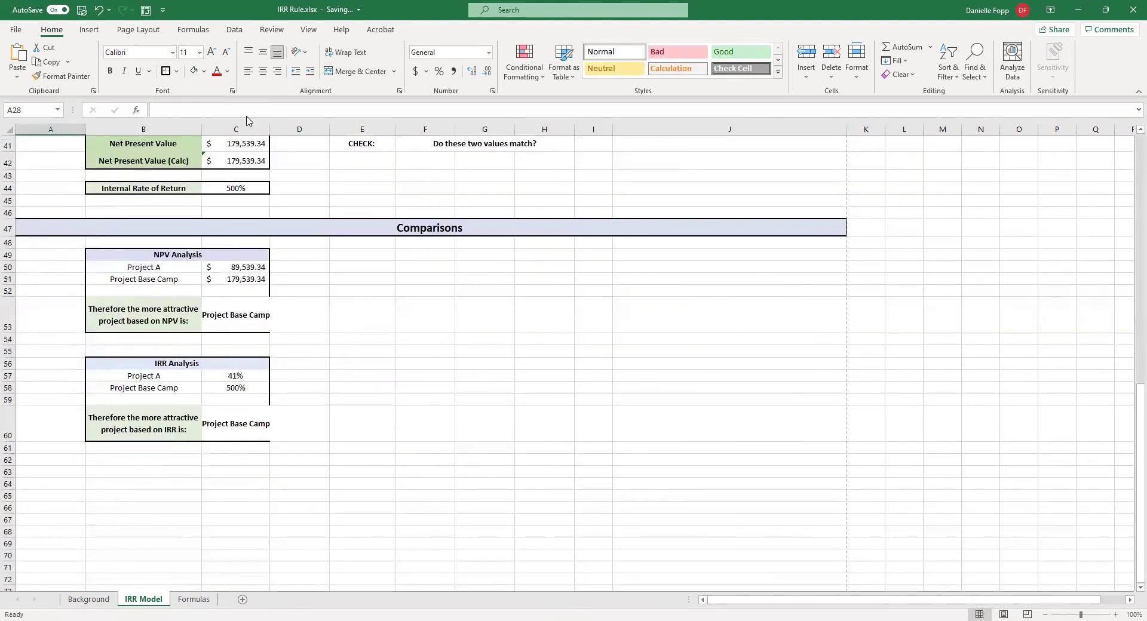
pyautogui.doubleClick(270, 125)
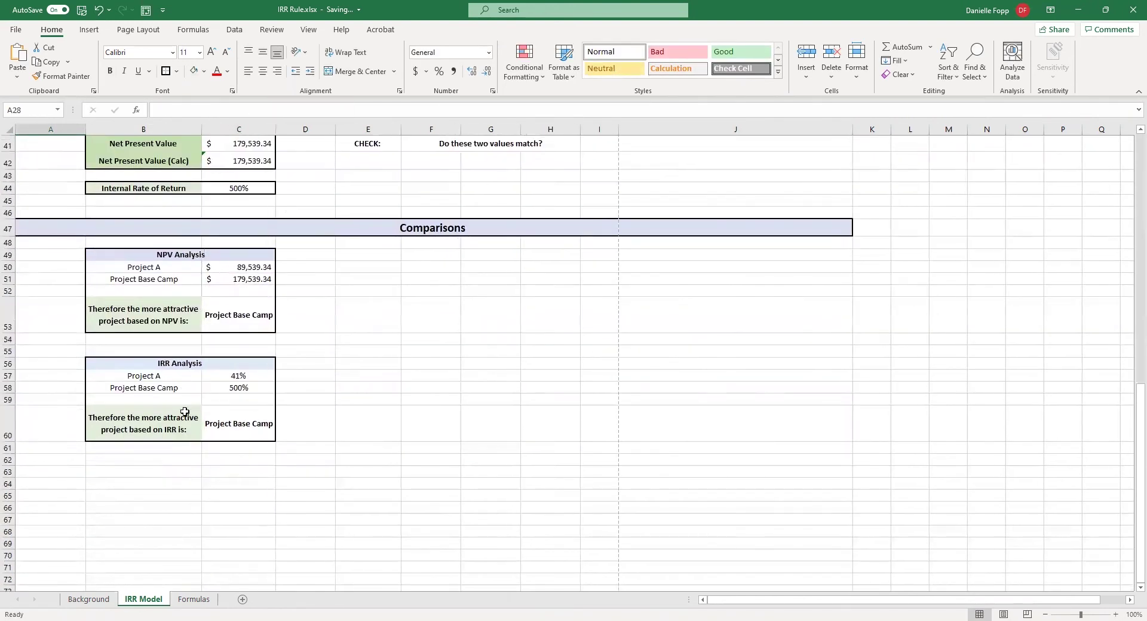